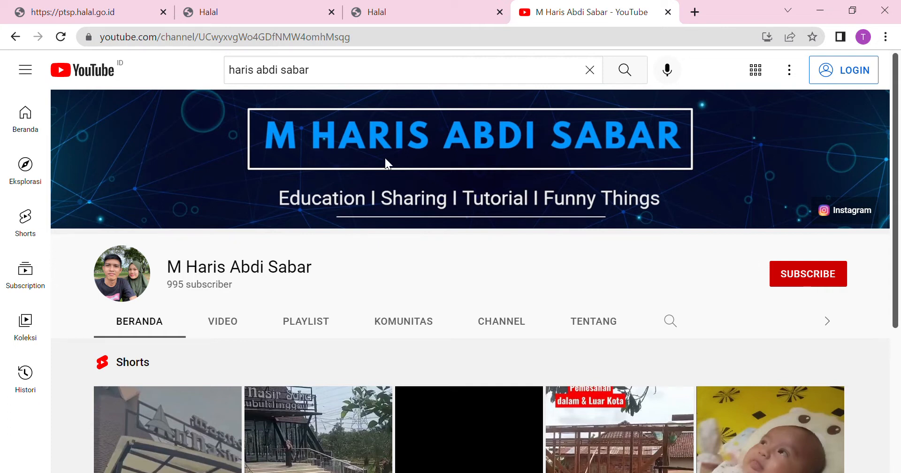
Switch from the YouTube channel to the SIHALAL login page at ptsp.halal.go.id.
{"action": "left_click", "coordinate": [101, 4]}
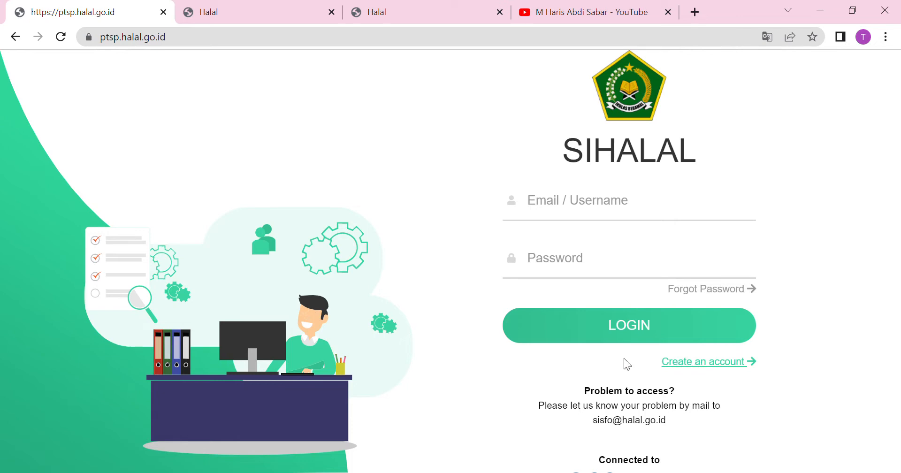
{"action": "left_click", "coordinate": [700, 362]}
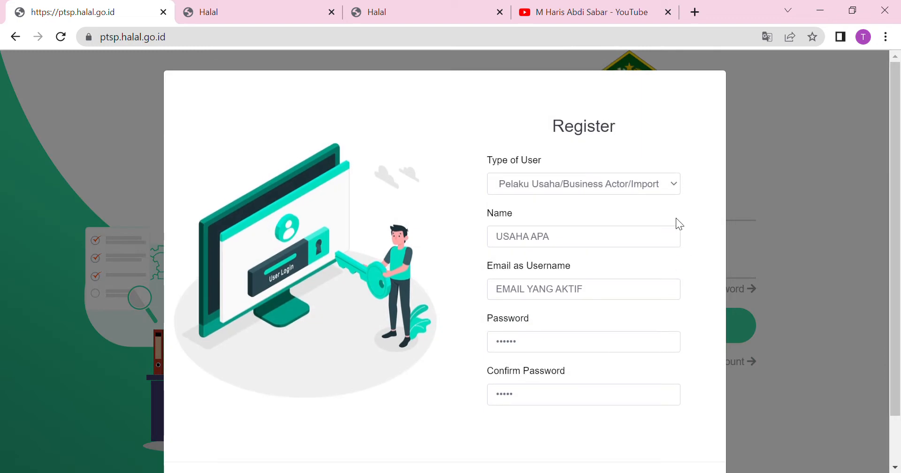
{"action": "left_click", "coordinate": [658, 187]}
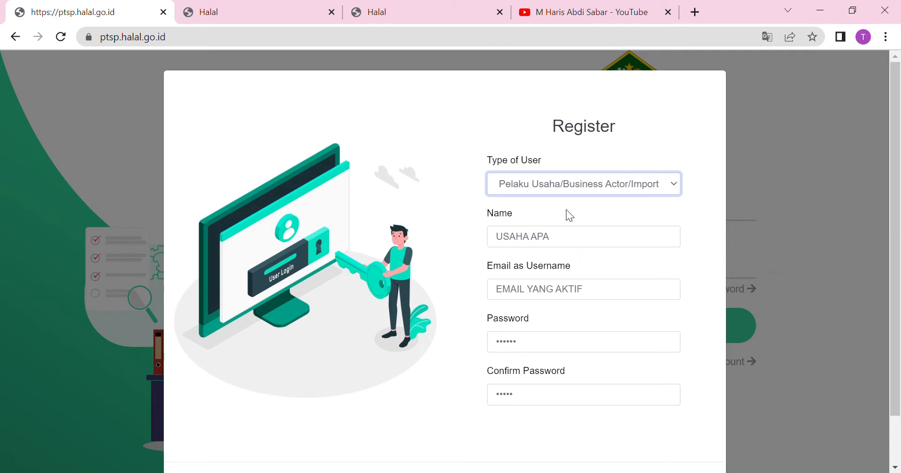
{"action": "left_click", "coordinate": [560, 242]}
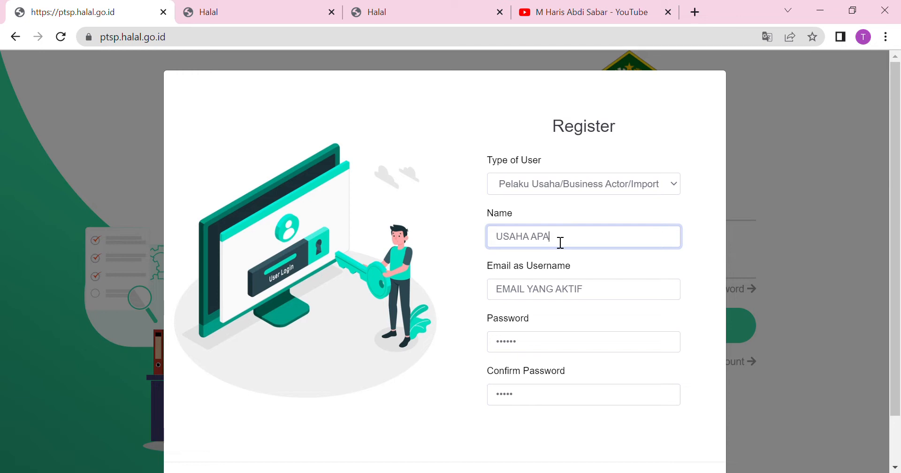
{"action": "left_click", "coordinate": [617, 294]}
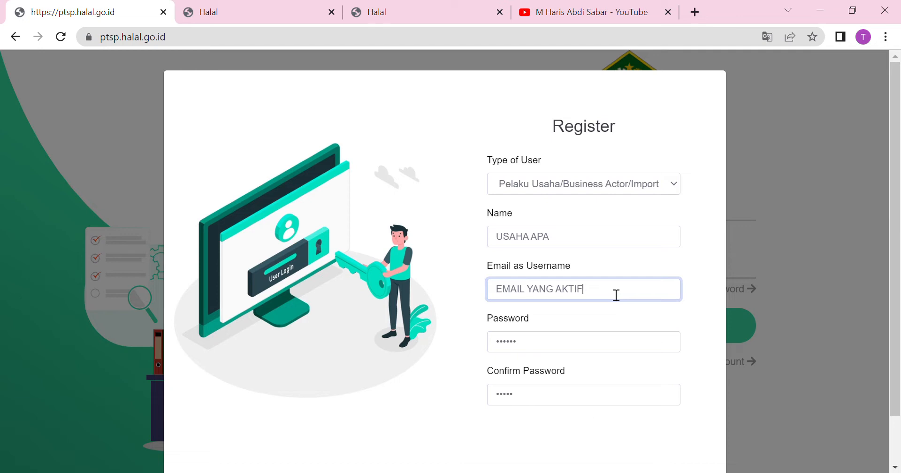
{"action": "left_click", "coordinate": [562, 343]}
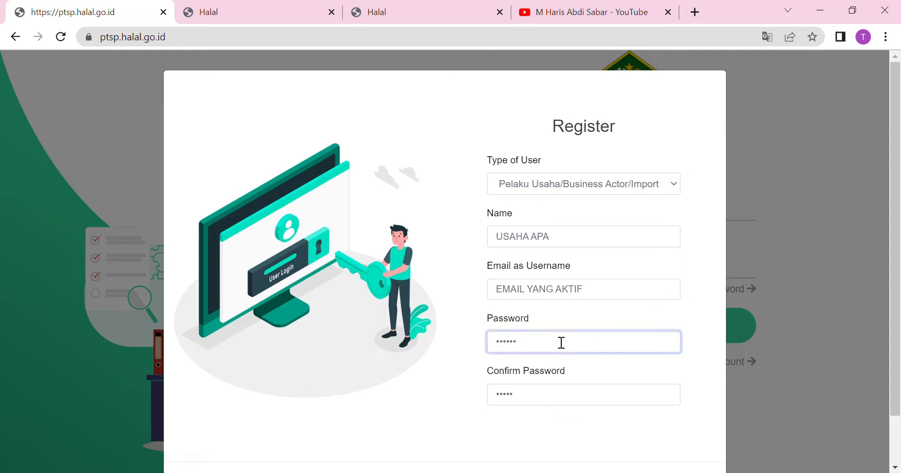
{"action": "left_click", "coordinate": [546, 399]}
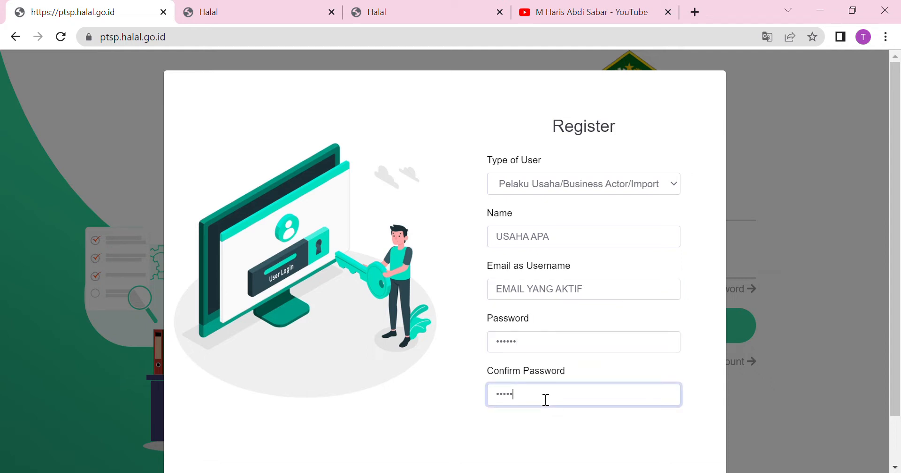
{"action": "scroll", "coordinate": [898, 324], "scroll_direction": "down", "scroll_amount": 2}
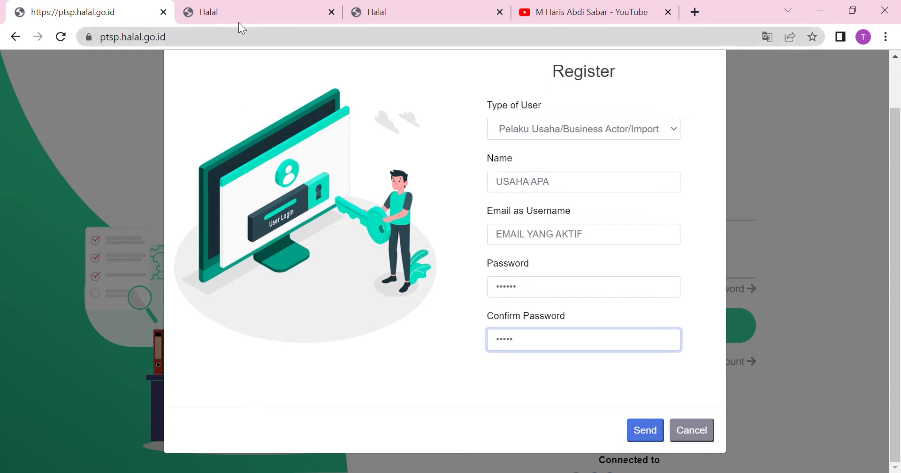
{"action": "left_click", "coordinate": [698, 435]}
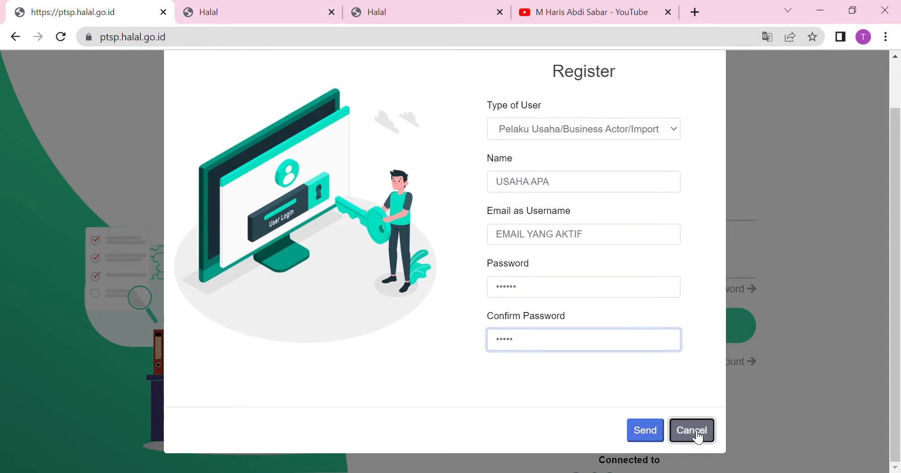
{"action": "left_click", "coordinate": [628, 205]}
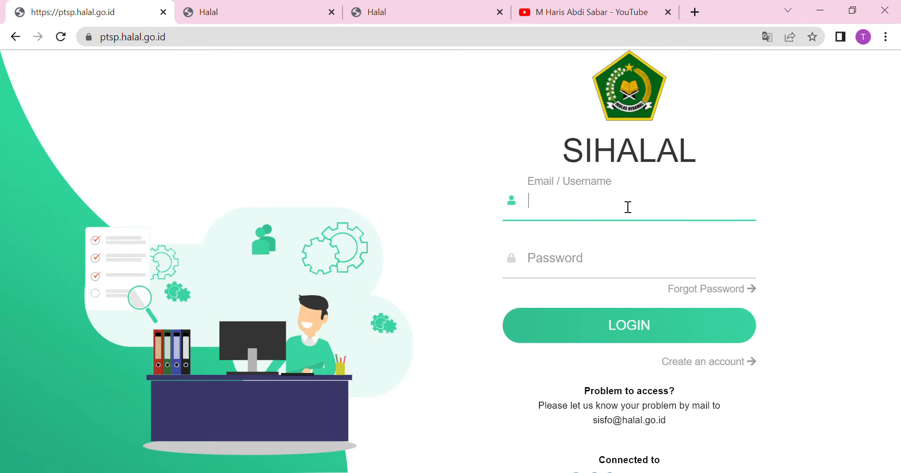
Log in with the saved business e-mail and account password, then view the Dashboard Pelaku Usaha.
{"action": "left_click", "coordinate": [630, 247]}
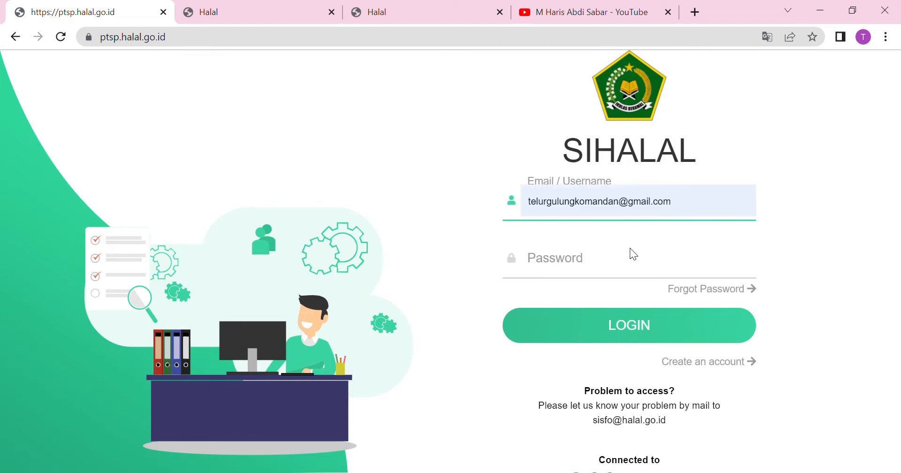
{"action": "left_click", "coordinate": [569, 267]}
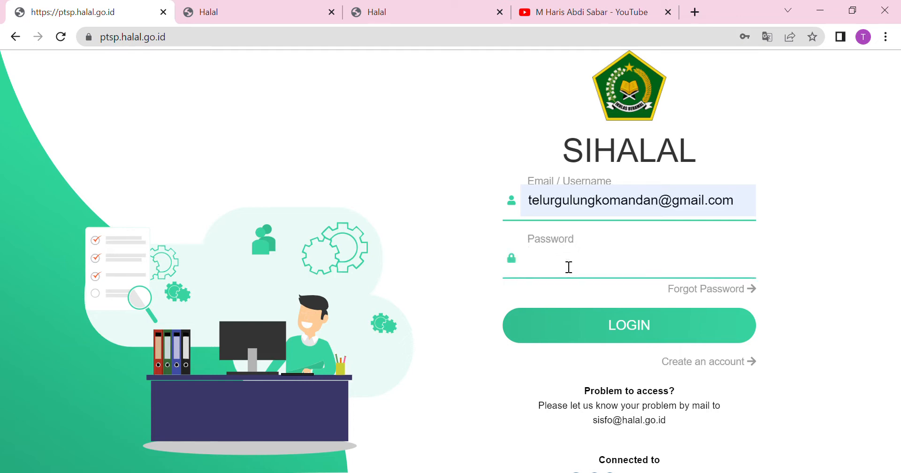
{"action": "type", "text": "•••••••••"}
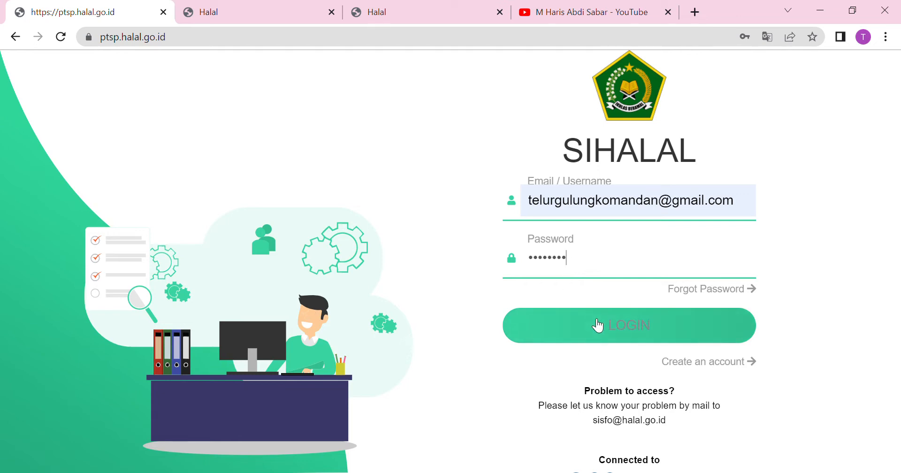
{"action": "key", "text": "BackSpace"}
{"action": "key", "text": "BackSpace"}
{"action": "key", "text": "BackSpace"}
{"action": "key", "text": "BackSpace"}
{"action": "key", "text": "BackSpace"}
{"action": "key", "text": "BackSpace"}
{"action": "key", "text": "BackSpace"}
{"action": "key", "text": "BackSpace"}
{"action": "type", "text": "••••••••••••"}
{"action": "left_click", "coordinate": [614, 333]}
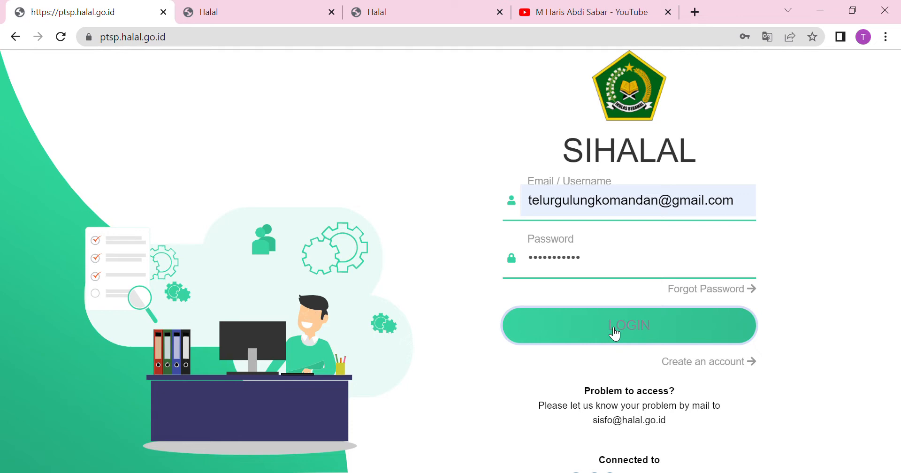
{"action": "left_click", "coordinate": [243, 2]}
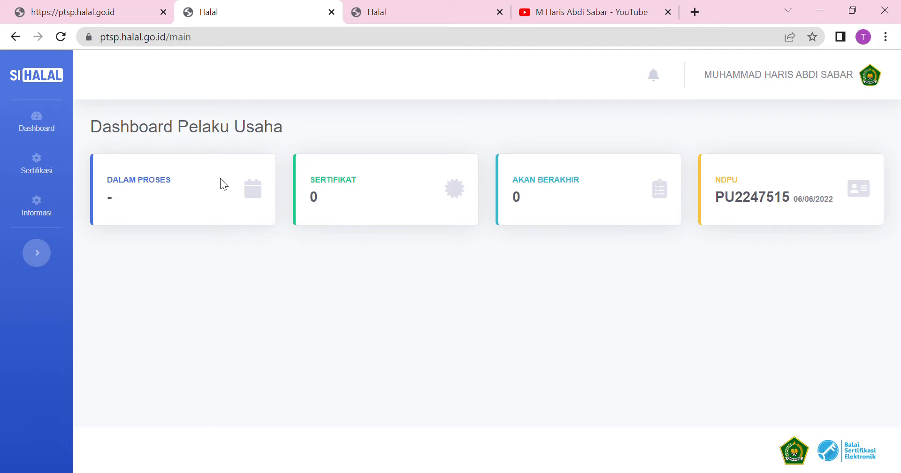
Open Sertifikasi > Pelaku Usaha and put the business profile into Edit mode.
{"action": "left_click", "coordinate": [45, 172]}
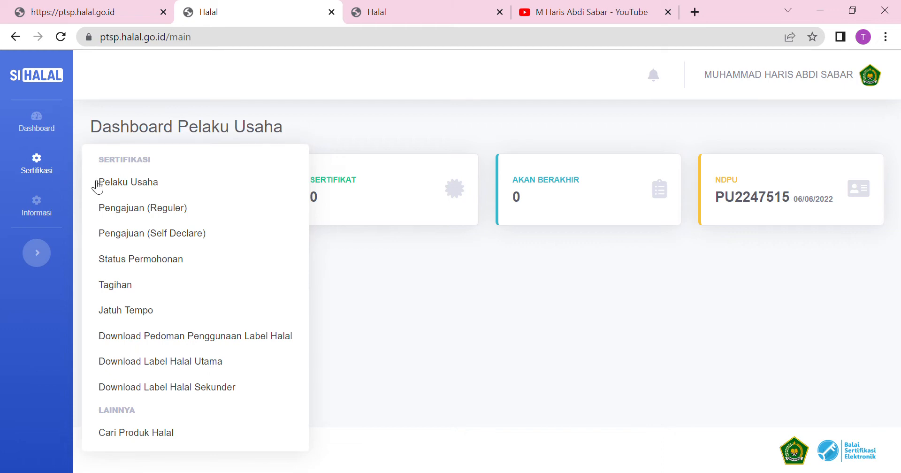
{"action": "left_click", "coordinate": [125, 187]}
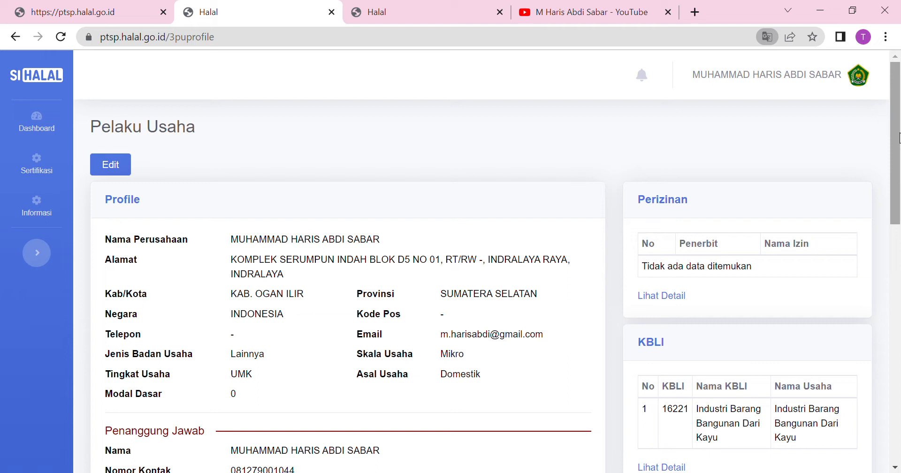
{"action": "left_click", "coordinate": [123, 167]}
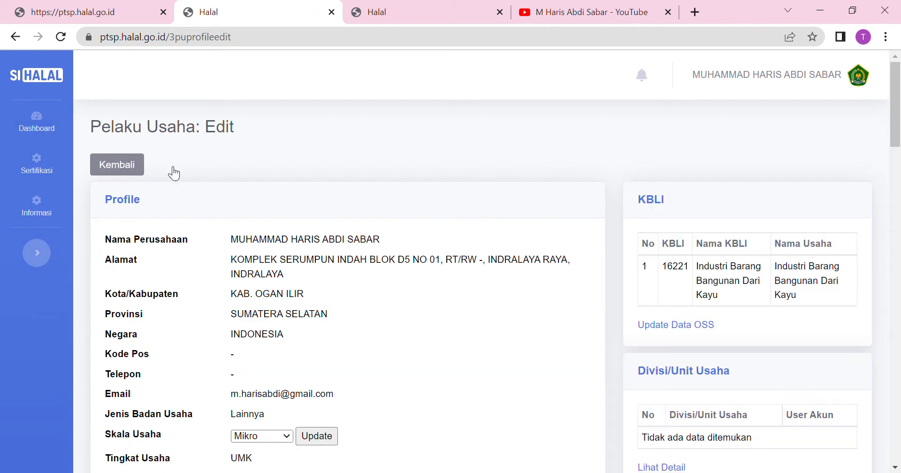
{"action": "left_click_drag", "start_coordinate": [899, 132], "coordinate": [898, 270]}
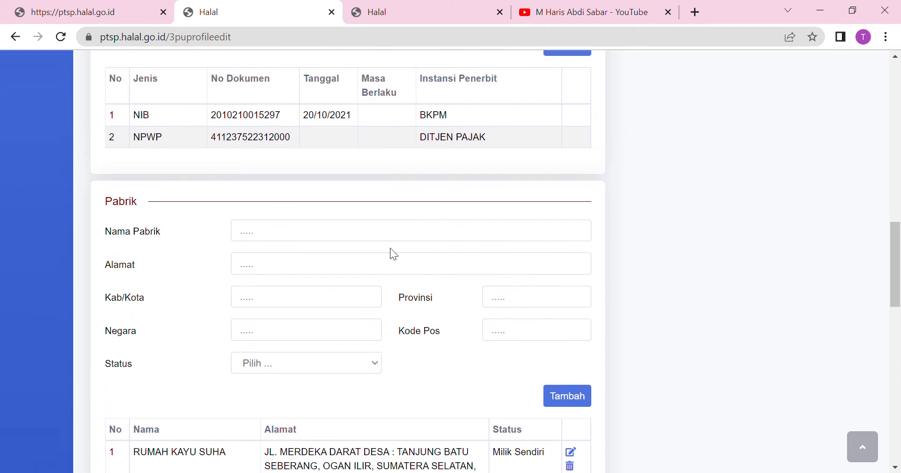
{"action": "left_click", "coordinate": [376, 231]}
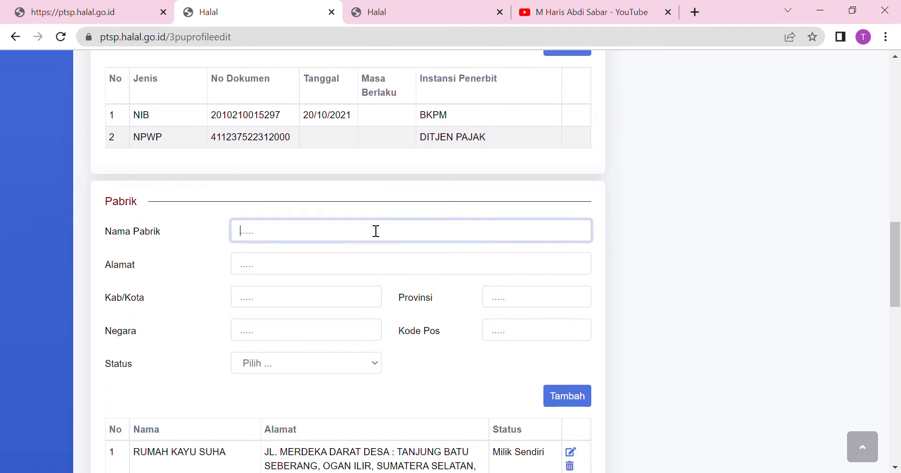
{"action": "left_click", "coordinate": [284, 274]}
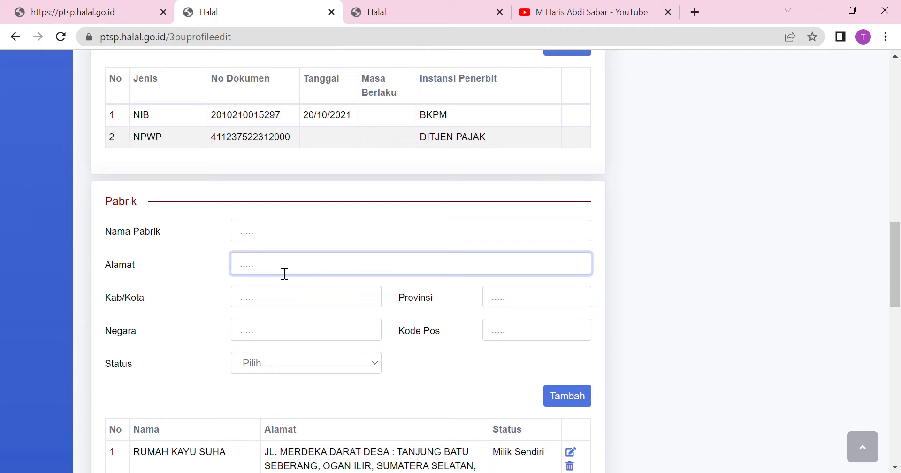
{"action": "left_click", "coordinate": [272, 310]}
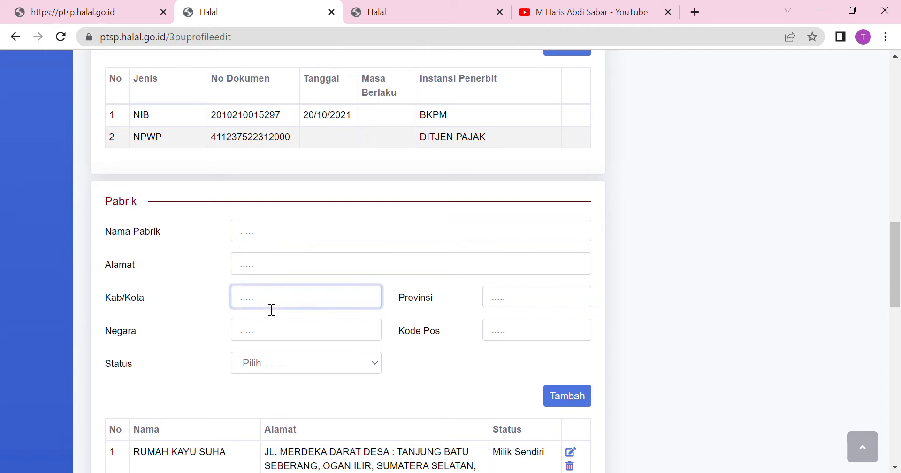
{"action": "left_click", "coordinate": [508, 307]}
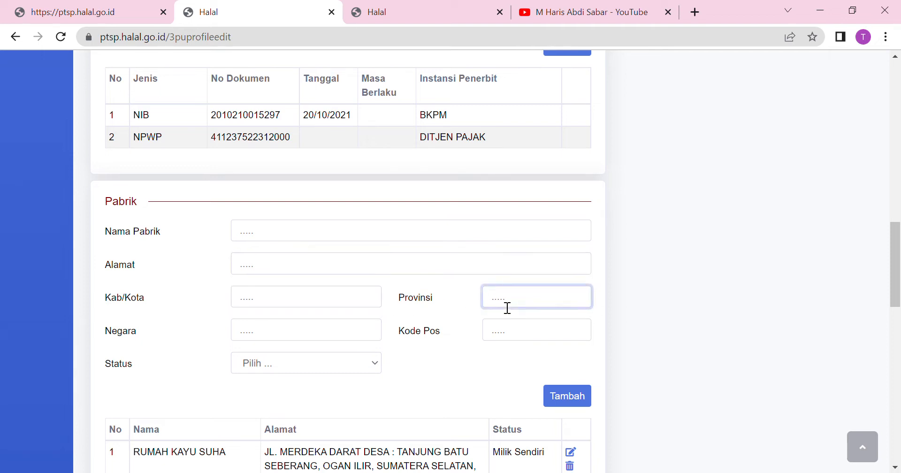
{"action": "left_click", "coordinate": [314, 337]}
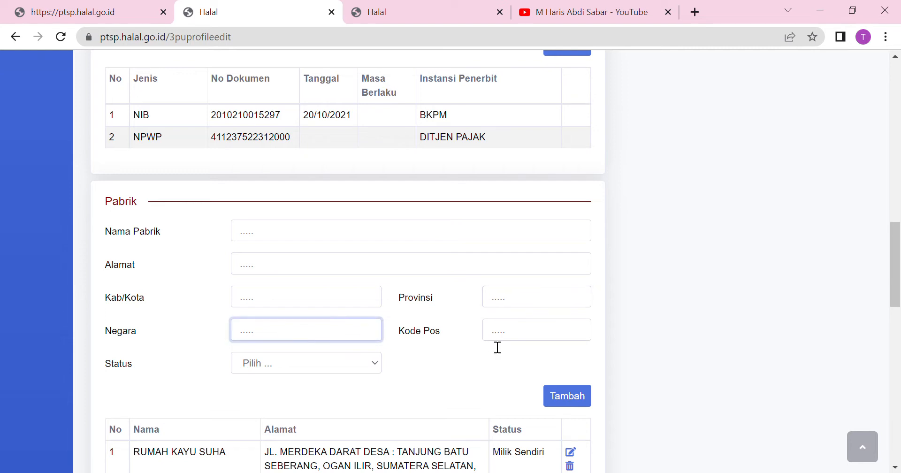
{"action": "left_click", "coordinate": [519, 336]}
{"action": "left_click", "coordinate": [334, 364]}
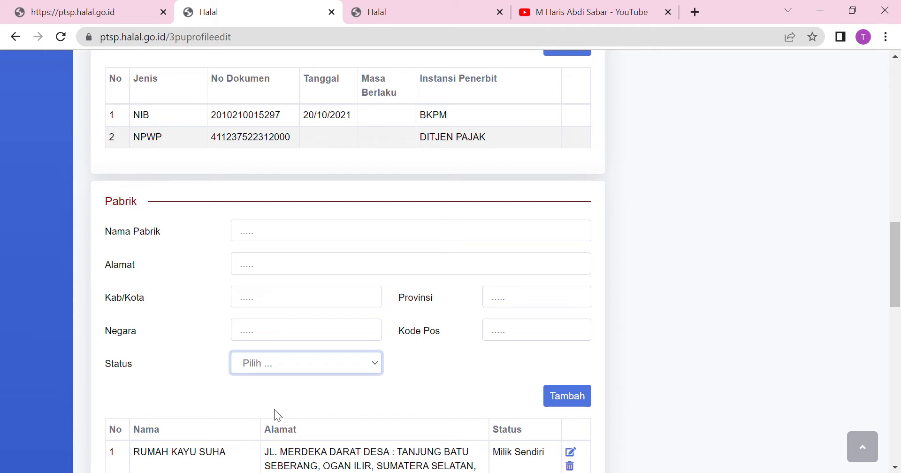
{"action": "left_click", "coordinate": [416, 379]}
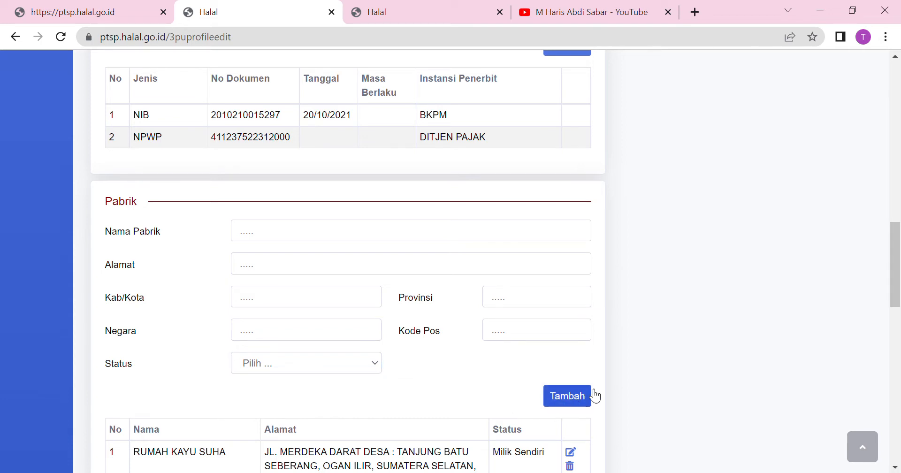
{"action": "left_click_drag", "start_coordinate": [895, 260], "coordinate": [897, 324]}
{"action": "left_click", "coordinate": [289, 261]}
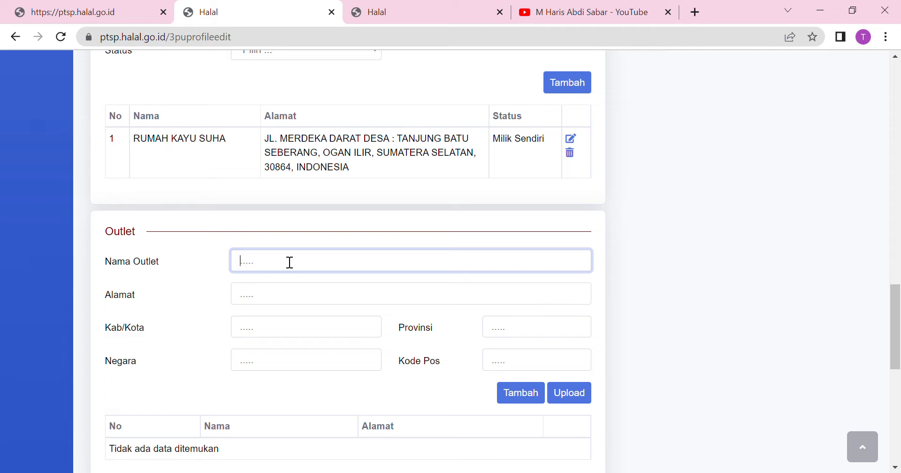
{"action": "left_click_drag", "start_coordinate": [897, 298], "coordinate": [897, 306]}
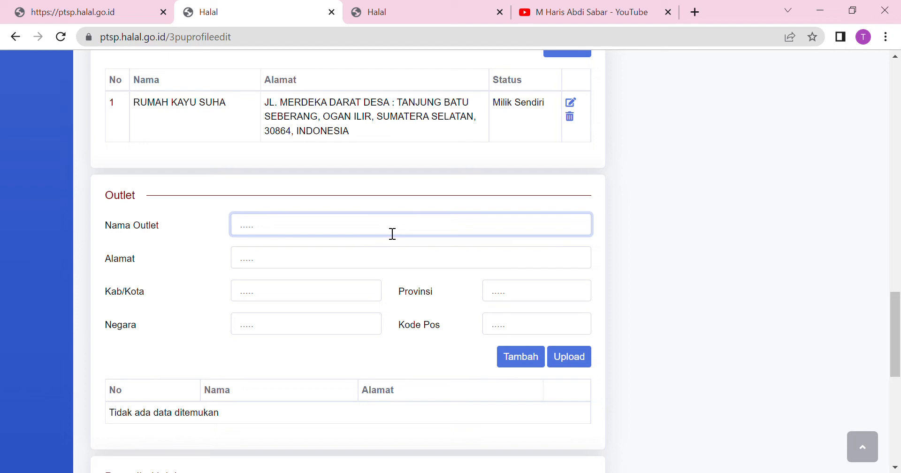
{"action": "left_click", "coordinate": [294, 266]}
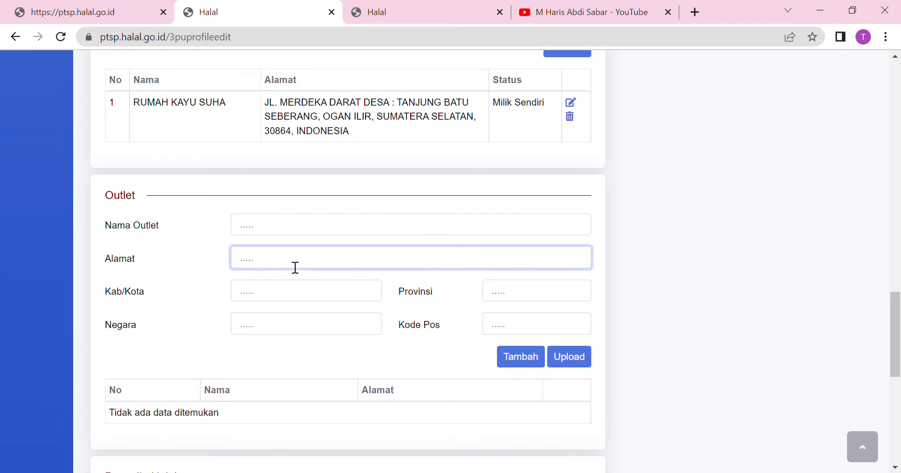
{"action": "left_click", "coordinate": [282, 296]}
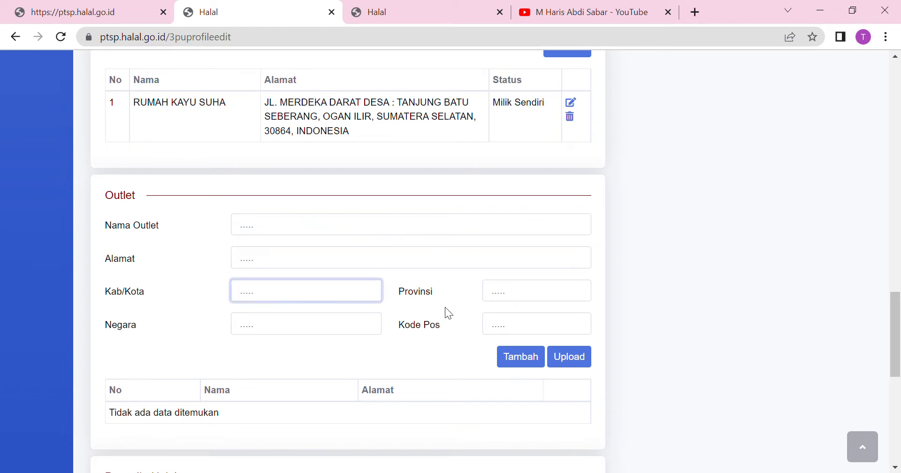
{"action": "left_click", "coordinate": [506, 302]}
{"action": "left_click", "coordinate": [331, 331]}
{"action": "left_click", "coordinate": [526, 332]}
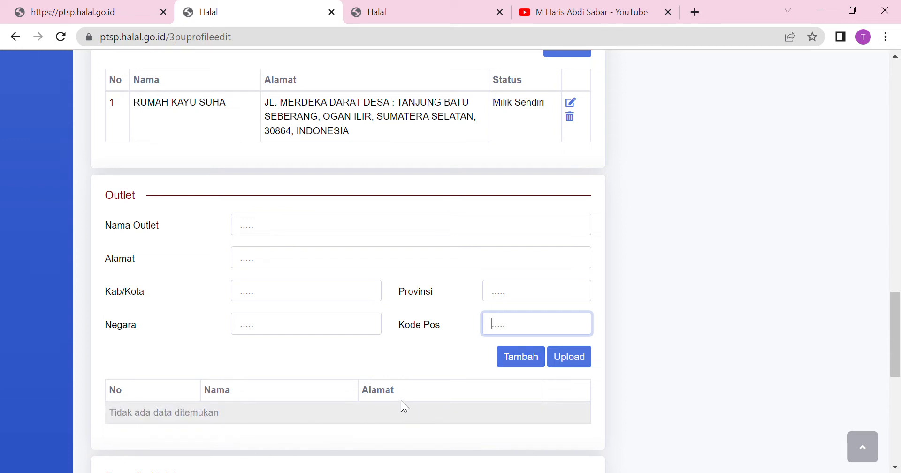
{"action": "left_click_drag", "start_coordinate": [896, 311], "coordinate": [897, 368]}
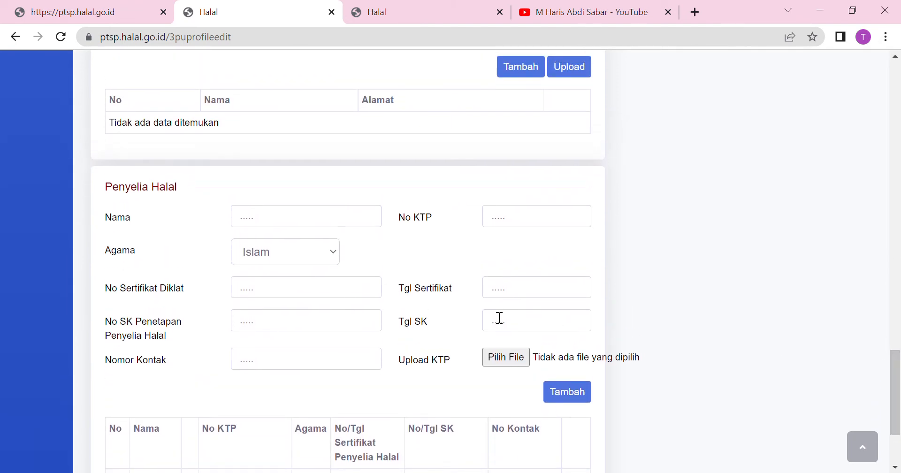
{"action": "left_click", "coordinate": [303, 227]}
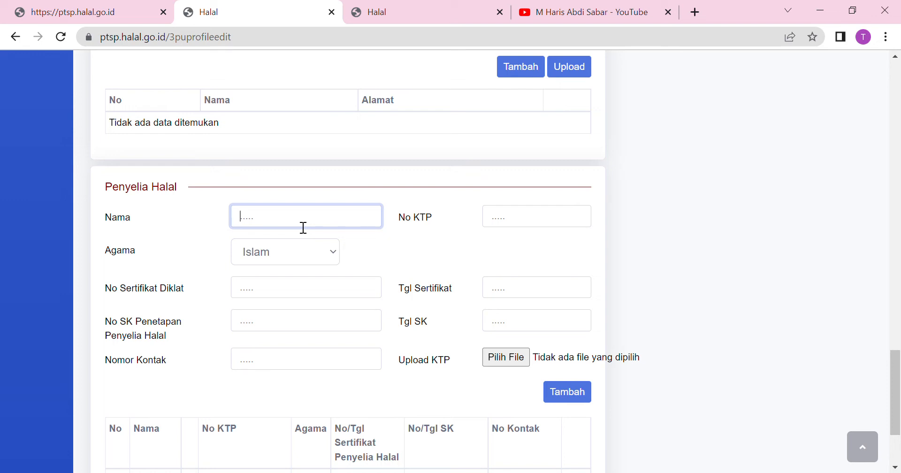
Enter 'nama istri/pegawai' as the Penyelia Halal name, keeping religion as Islam.
{"action": "type", "text": "nama istri/ a"}
{"action": "key", "text": "BackSpace"}
{"action": "type", "text": "pegawai"}
{"action": "left_click", "coordinate": [288, 262]}
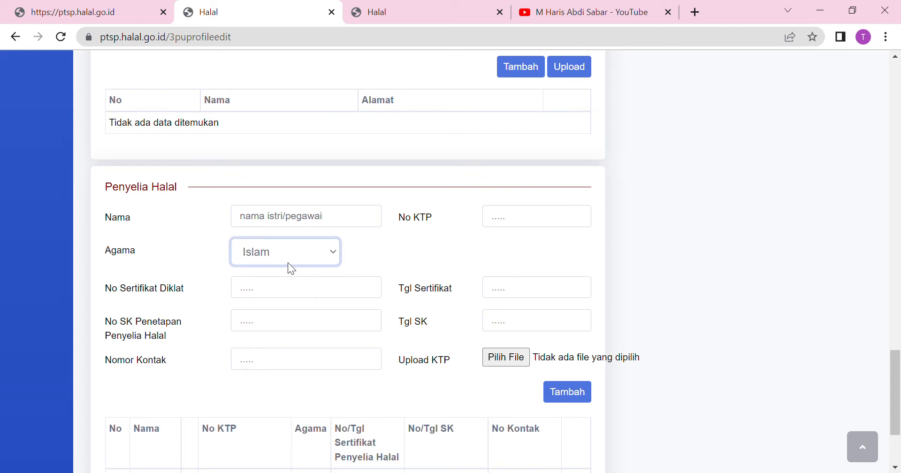
Enter 'isi nomor ktp' in the supervisor's No KTP field.
{"action": "left_click", "coordinate": [522, 230]}
{"action": "type", "text": "isi nomor ktp"}
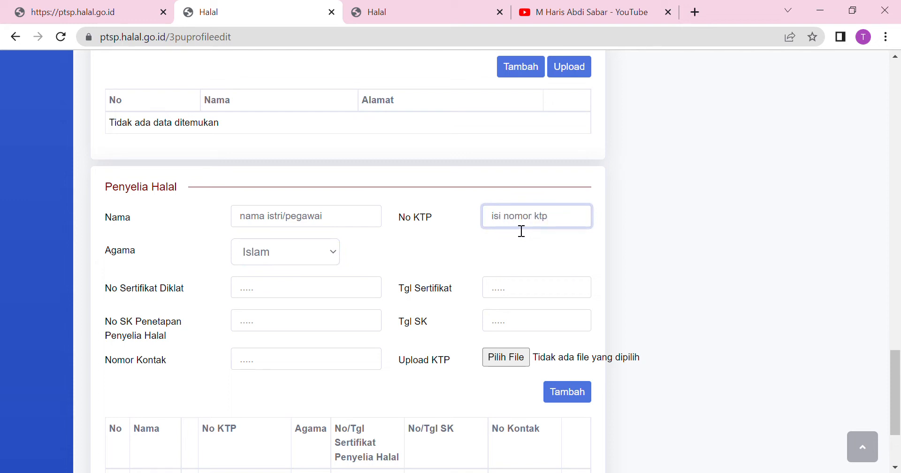
{"action": "left_click", "coordinate": [294, 300]}
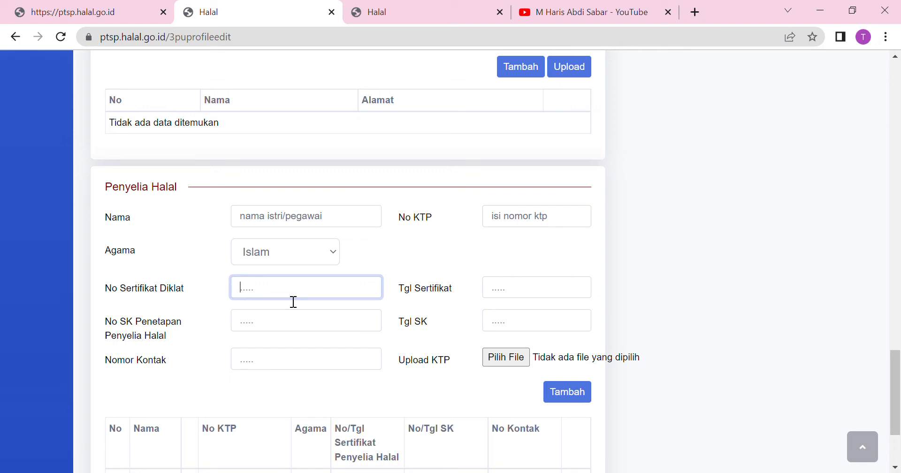
{"action": "left_click", "coordinate": [270, 331]}
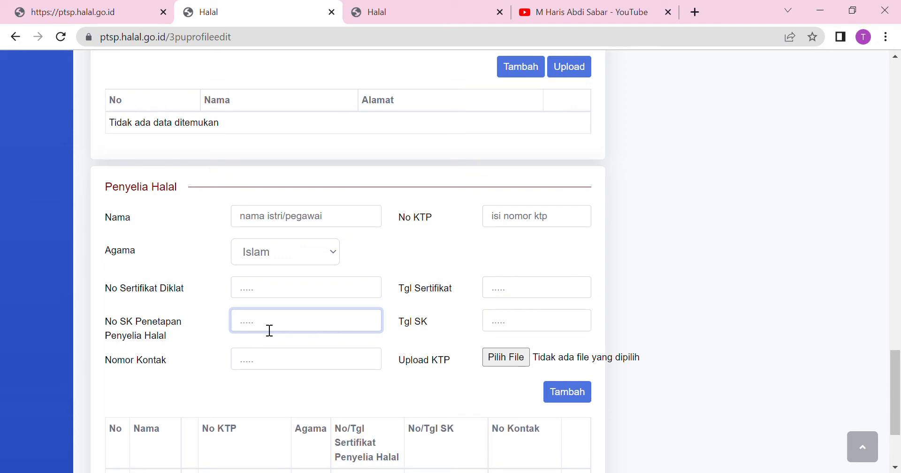
{"action": "left_click", "coordinate": [275, 291]}
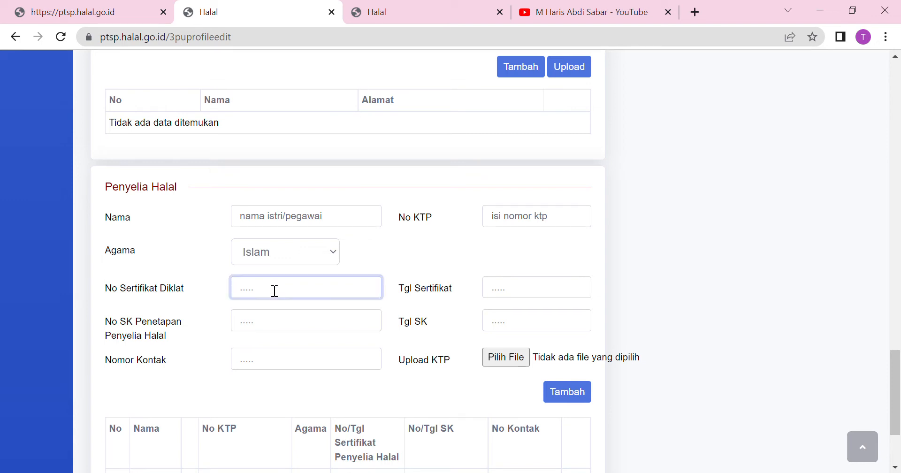
{"action": "left_click", "coordinate": [517, 294]}
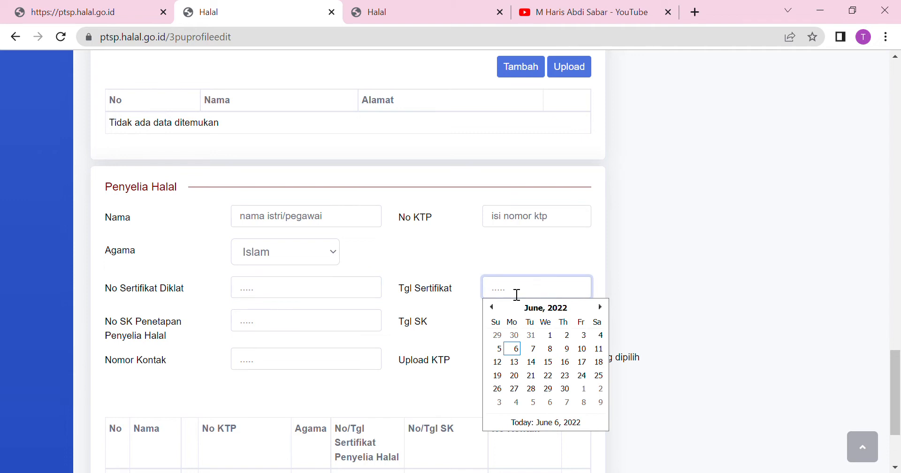
{"action": "left_click", "coordinate": [309, 289]}
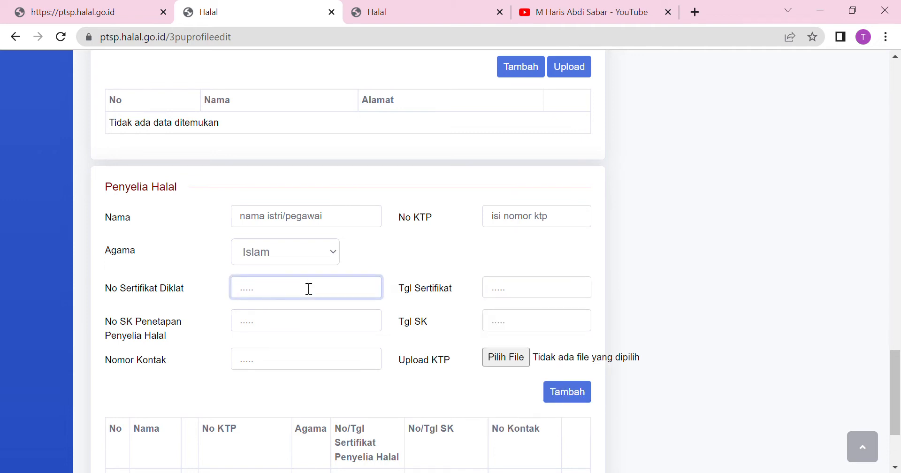
Enter 'harus di isi' as the No SK Penetapan and scroll further down the form.
{"action": "left_click", "coordinate": [283, 328]}
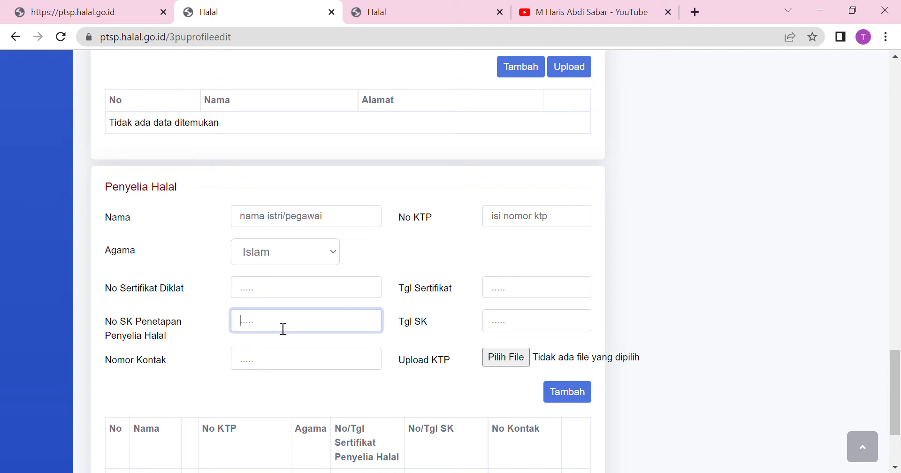
{"action": "type", "text": "harus di isi"}
{"action": "left_click", "coordinate": [528, 327]}
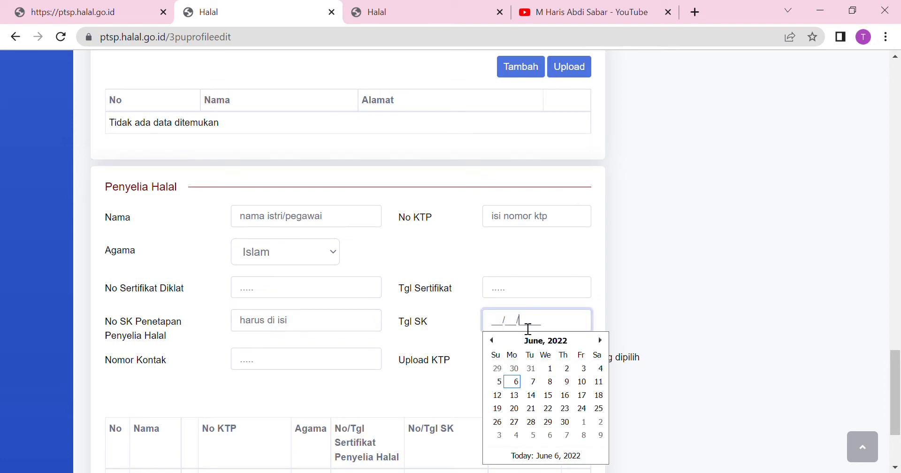
{"action": "left_click", "coordinate": [269, 364]}
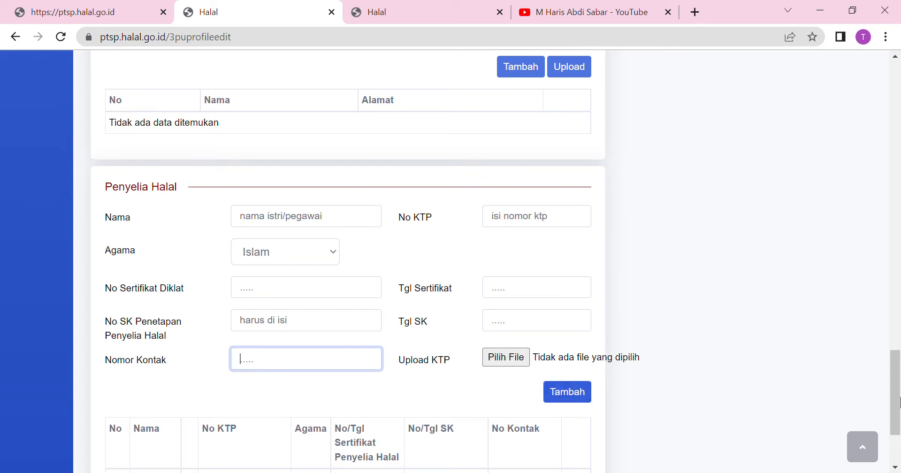
{"action": "left_click_drag", "start_coordinate": [895, 373], "coordinate": [898, 94]}
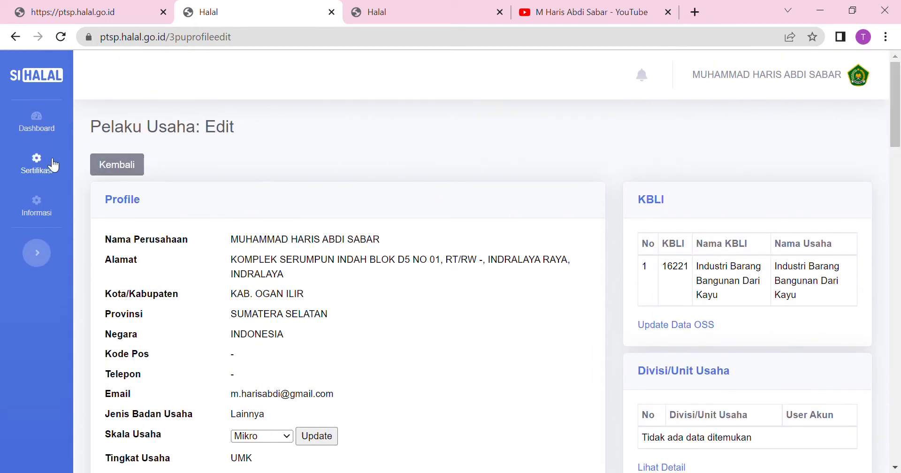
Go to Sertifikasi > Pengajuan (Self Declare) and bring up the Layanan Sertifikasi Halal choices.
{"action": "left_click", "coordinate": [54, 165]}
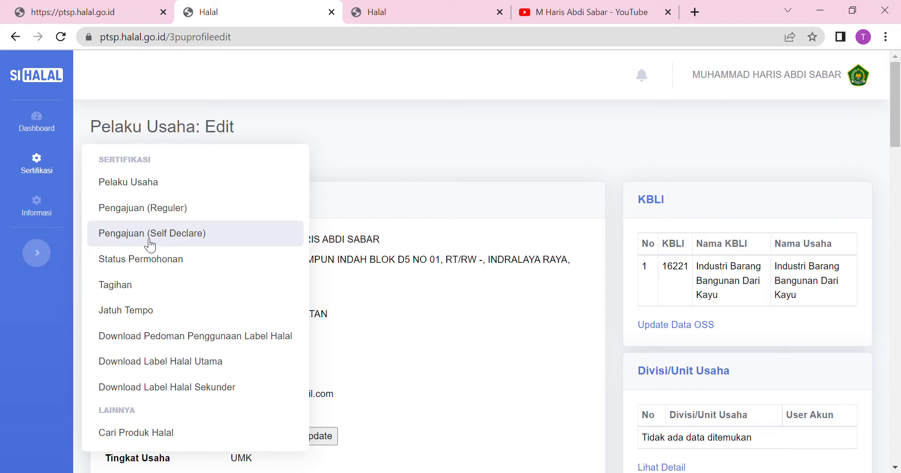
{"action": "left_click", "coordinate": [209, 241]}
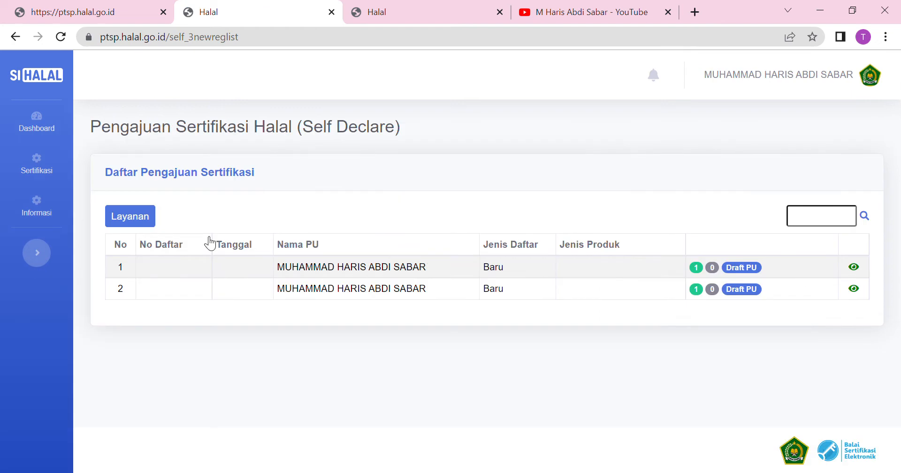
{"action": "left_click", "coordinate": [122, 216]}
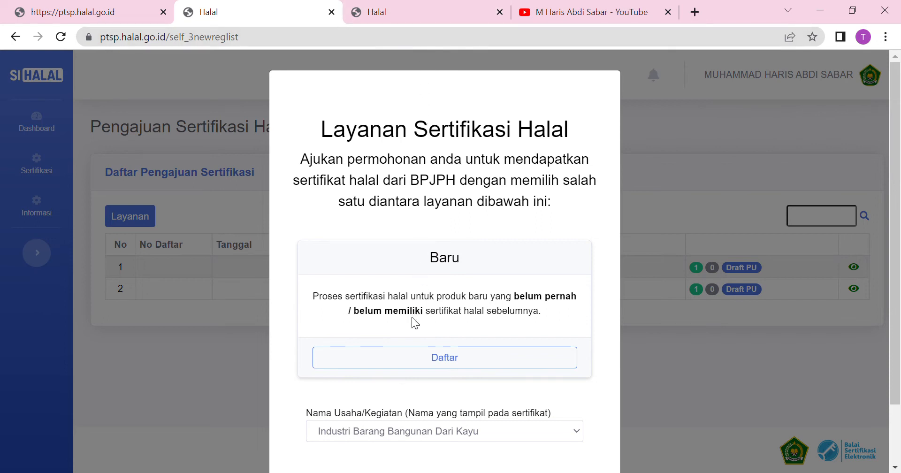
{"action": "left_click", "coordinate": [410, 360]}
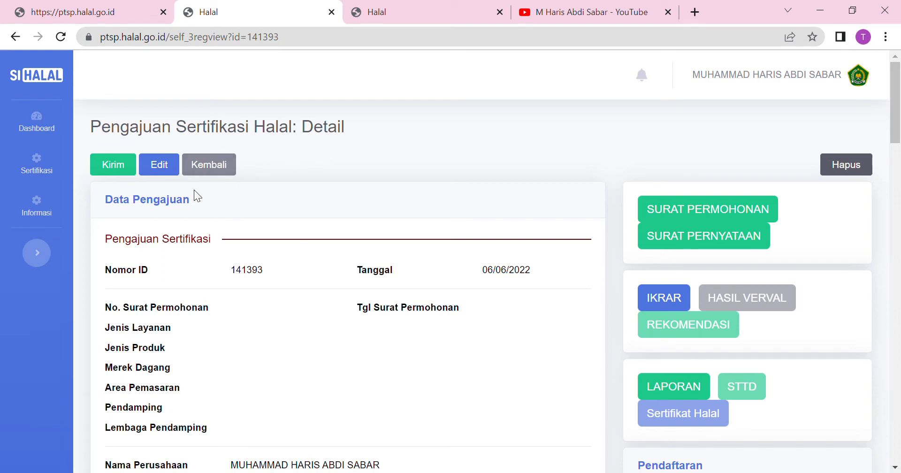
{"action": "left_click", "coordinate": [162, 169]}
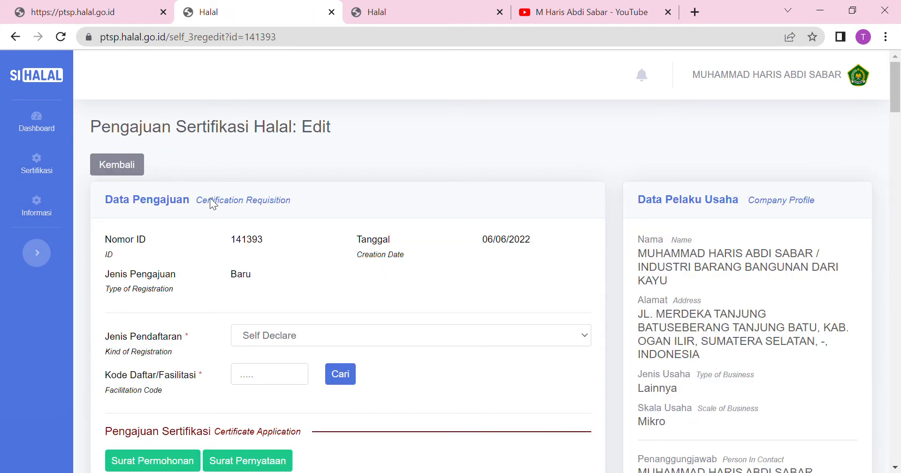
{"action": "left_click", "coordinate": [444, 3]}
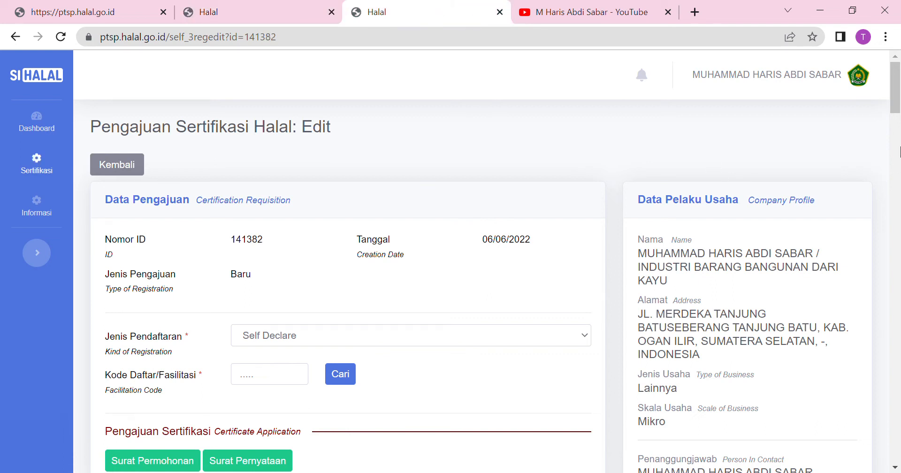
Enter code SEHATI22 in Kode Daftar/Fasilitasi and look it up with Cari.
{"action": "left_click_drag", "start_coordinate": [898, 94], "coordinate": [898, 109]}
{"action": "left_click", "coordinate": [471, 219]}
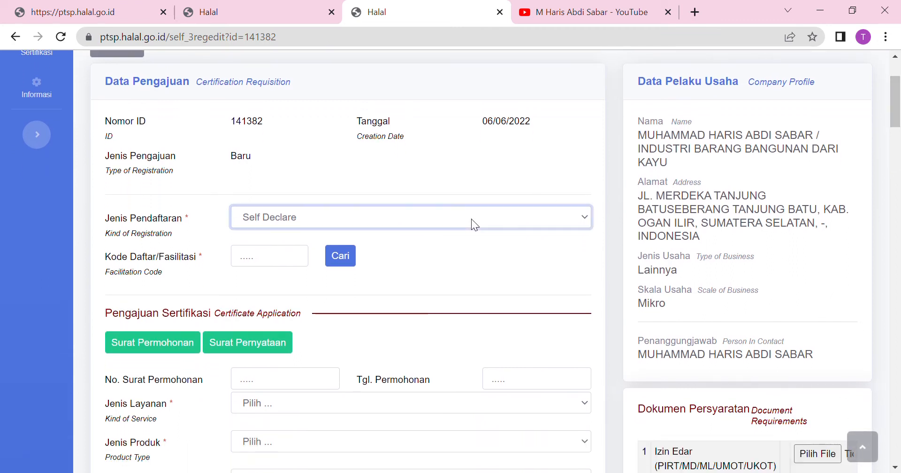
{"action": "left_click", "coordinate": [244, 263]}
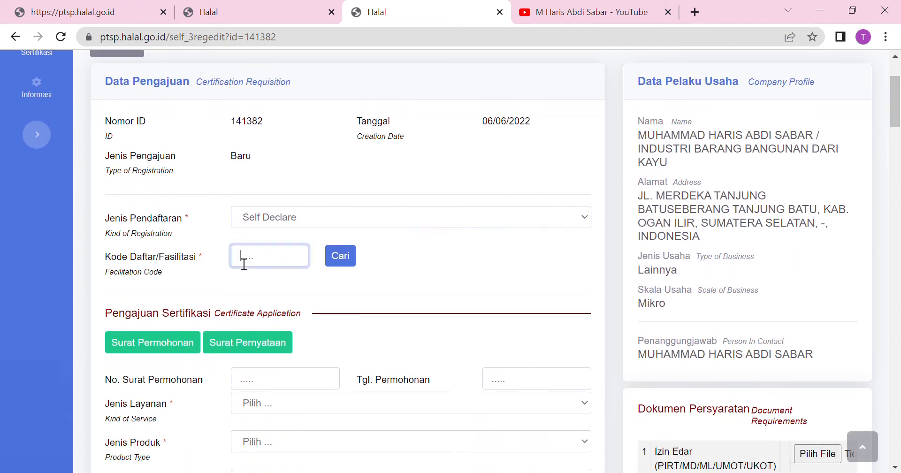
{"action": "left_click", "coordinate": [294, 291]}
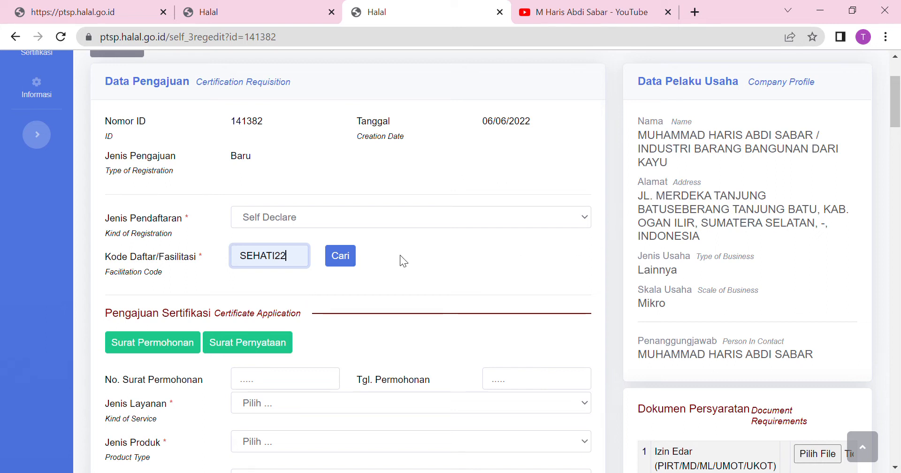
{"action": "left_click", "coordinate": [347, 264]}
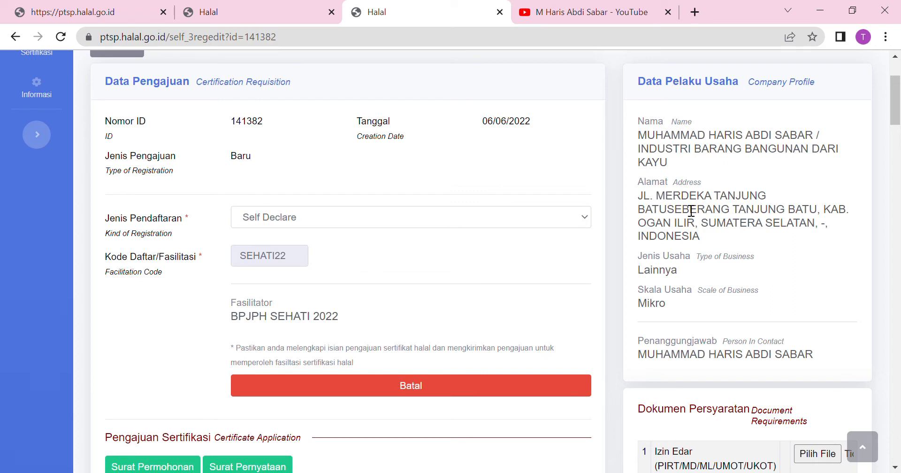
{"action": "left_click_drag", "start_coordinate": [897, 111], "coordinate": [897, 149]}
{"action": "left_click", "coordinate": [287, 174]}
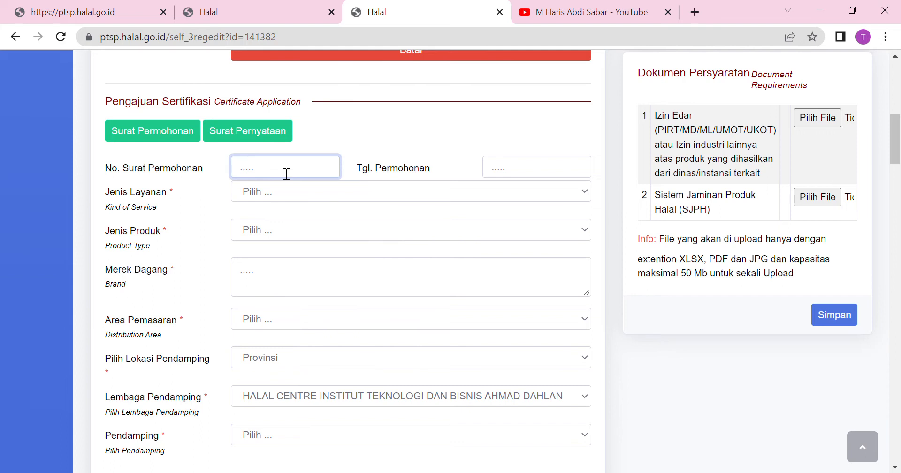
Set Jenis Layanan to Makanan and Jenis Produk to Makanan ringan siap santap.
{"action": "left_click", "coordinate": [534, 176]}
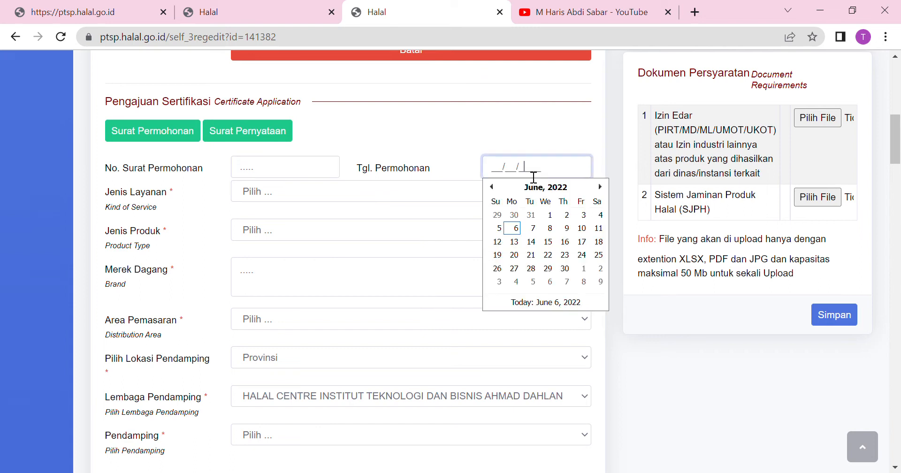
{"action": "left_click", "coordinate": [302, 190]}
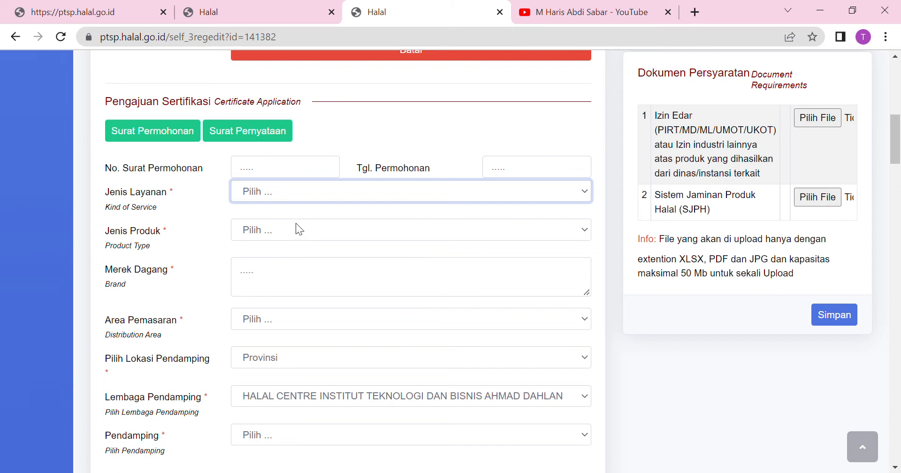
{"action": "left_click", "coordinate": [294, 224]}
{"action": "left_click", "coordinate": [278, 229]}
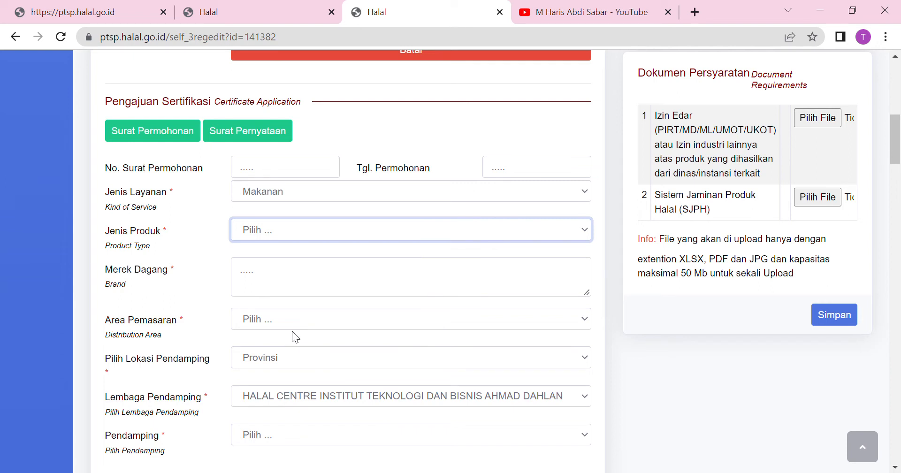
{"action": "left_click", "coordinate": [298, 398]}
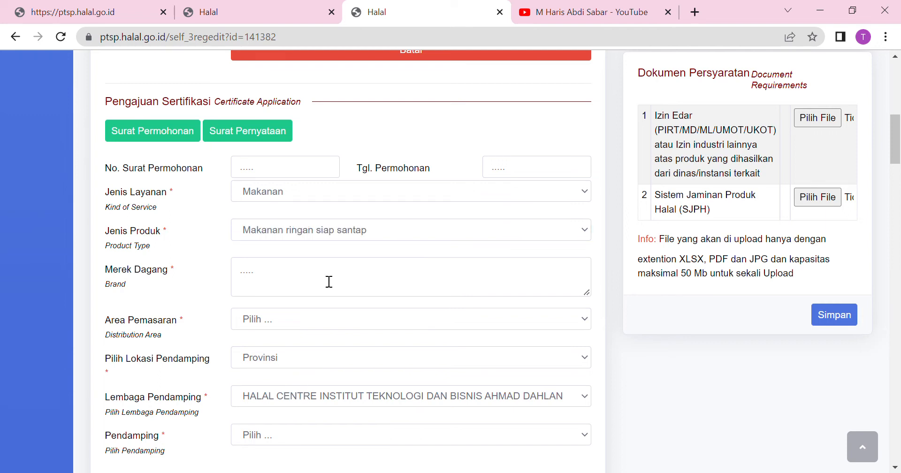
Enter brand MAKANAN KU and set Area Pemasaran to Kabupaten/Kota.
{"action": "left_click", "coordinate": [306, 272]}
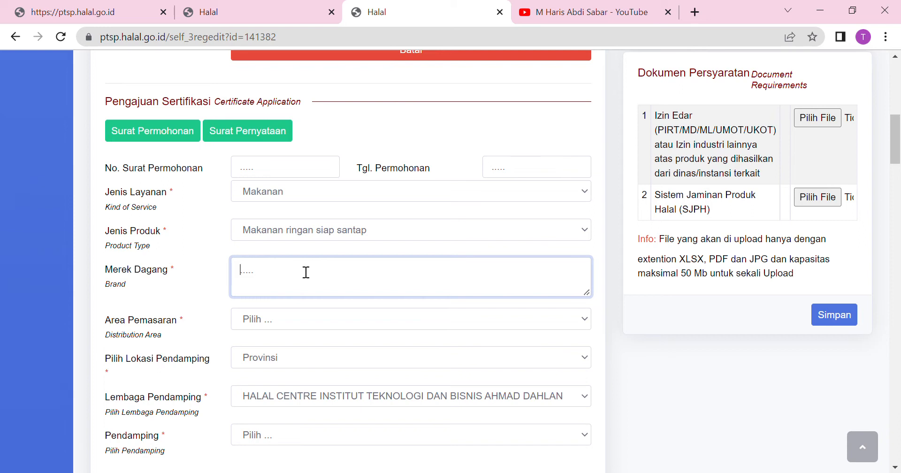
{"action": "type", "text": "MAKANAN KU"}
{"action": "left_click", "coordinate": [271, 324]}
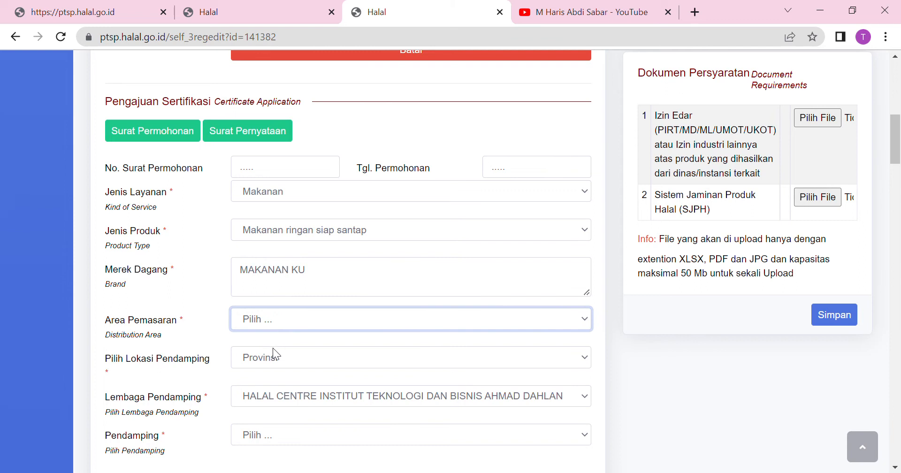
{"action": "key", "text": "Down"}
Set assistant location to Provinsi and choose UIN MAULANA MALIK IBRAHIM as Lembaga Pendamping.
{"action": "left_click", "coordinate": [272, 359]}
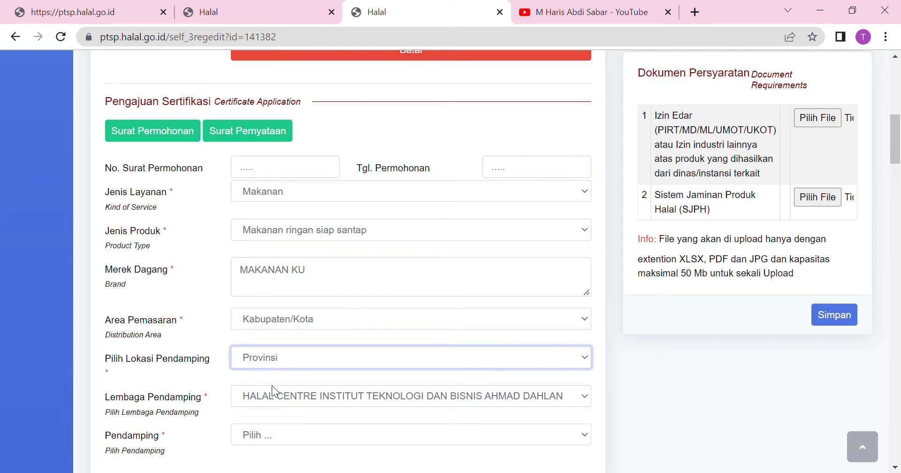
{"action": "left_click", "coordinate": [286, 406]}
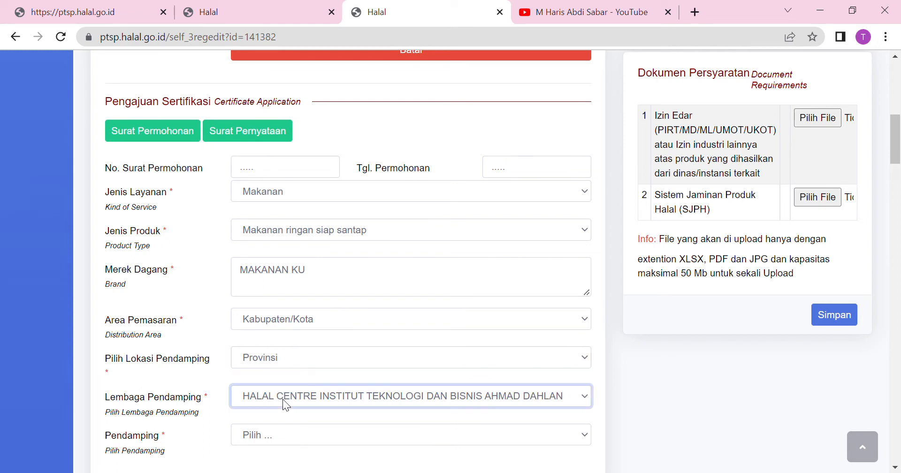
{"action": "left_click", "coordinate": [317, 302]}
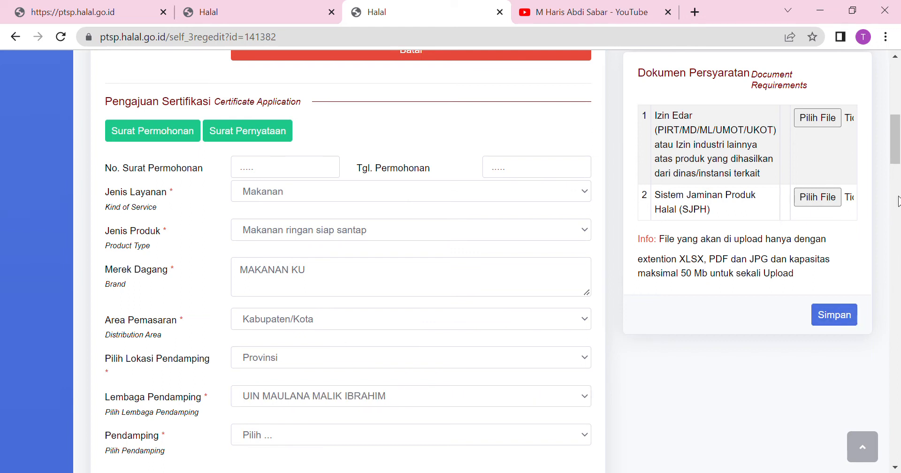
{"action": "scroll", "coordinate": [898, 159], "scroll_direction": "down", "scroll_amount": 2}
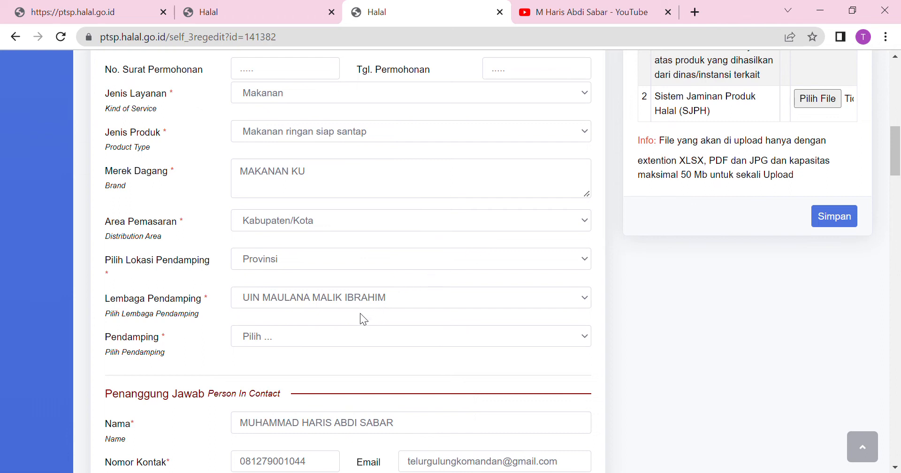
Pick the Pendamping whose name matches the contact person from the assistant list.
{"action": "left_click", "coordinate": [324, 337]}
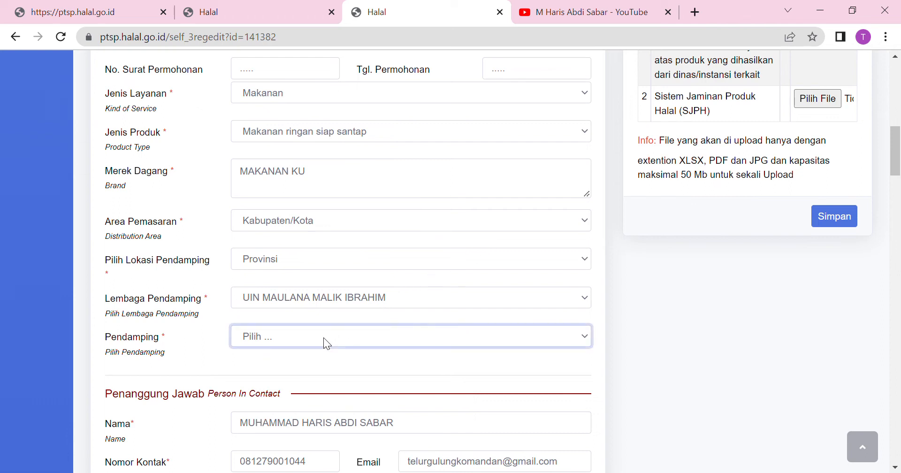
{"action": "key", "text": "Down"}
{"action": "key", "text": "Down"}
{"action": "key", "text": "Down"}
{"action": "key", "text": "Down"}
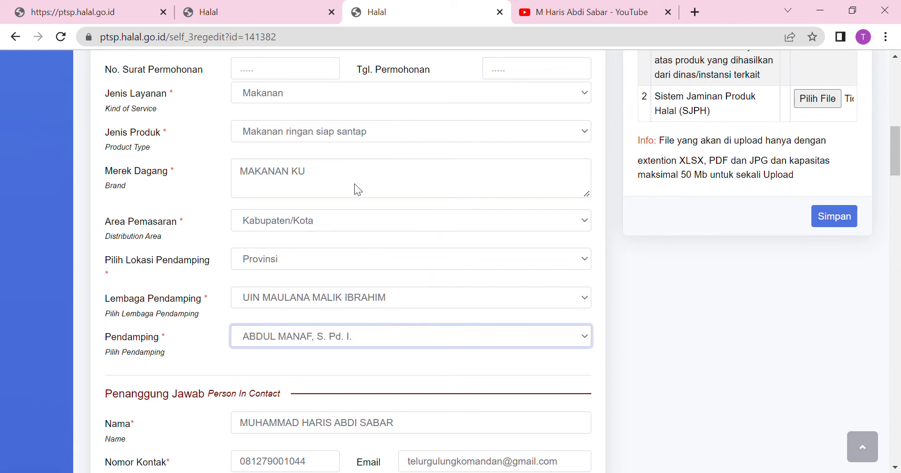
{"action": "key", "text": "Down"}
{"action": "key", "text": "Down"}
{"action": "key", "text": "Down"}
{"action": "key", "text": "Down"}
{"action": "key", "text": "Down"}
{"action": "key", "text": "Down"}
{"action": "key", "text": "Down"}
{"action": "key", "text": "Down"}
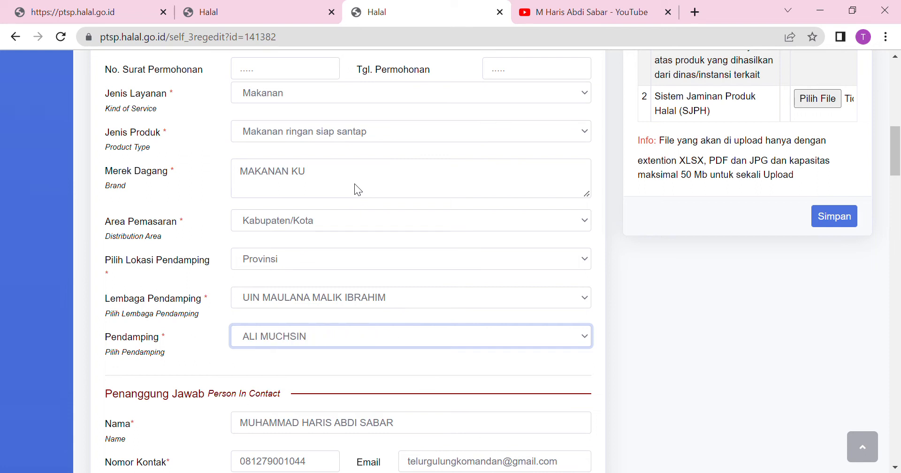
{"action": "key", "text": "Down"}
{"action": "key", "text": "Down"}
{"action": "key", "text": "Down"}
{"action": "key", "text": "Down"}
{"action": "key", "text": "Down"}
{"action": "key", "text": "Down"}
{"action": "key", "text": "Down"}
{"action": "key", "text": "Down"}
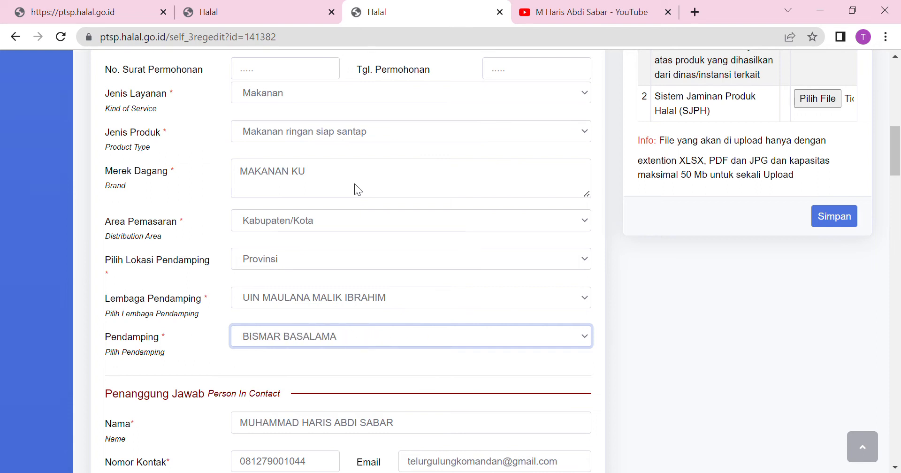
{"action": "key", "text": "Down"}
{"action": "key", "text": "Down"}
{"action": "key", "text": "Down"}
{"action": "key", "text": "Down"}
{"action": "key", "text": "Down"}
{"action": "key", "text": "Down"}
{"action": "key", "text": "Down"}
{"action": "key", "text": "Down"}
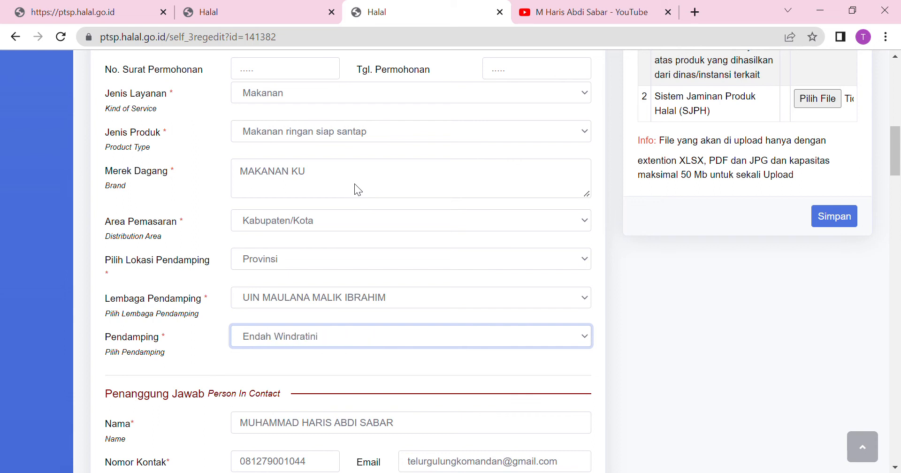
{"action": "key", "text": "Down"}
{"action": "key", "text": "Down"}
{"action": "key", "text": "Down"}
{"action": "key", "text": "Down"}
{"action": "key", "text": "Down"}
{"action": "key", "text": "Down"}
{"action": "key", "text": "Down"}
{"action": "key", "text": "Down"}
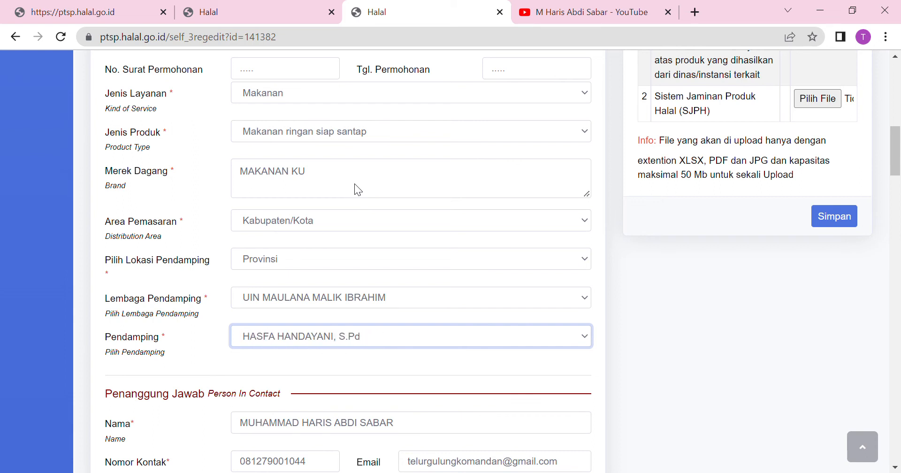
{"action": "key", "text": "Down"}
{"action": "key", "text": "Down"}
{"action": "key", "text": "Down"}
{"action": "key", "text": "Down"}
{"action": "key", "text": "Down"}
{"action": "key", "text": "Down"}
{"action": "key", "text": "Down"}
{"action": "key", "text": "Down"}
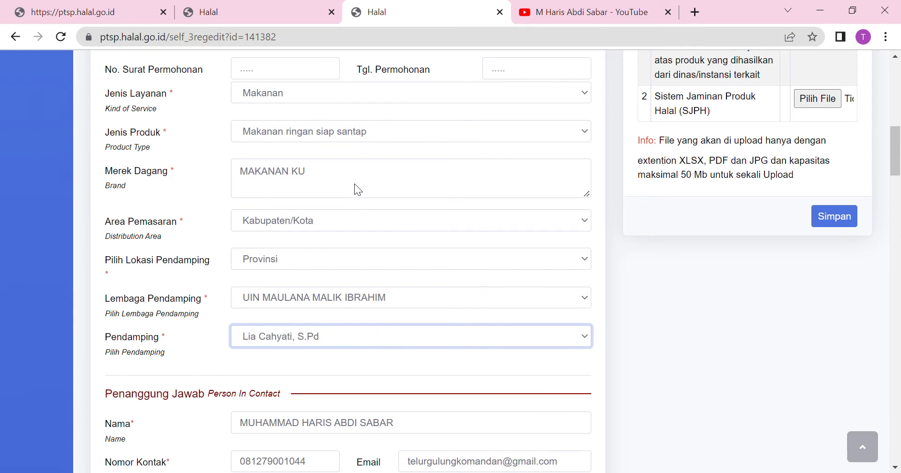
{"action": "key", "text": "Down"}
{"action": "key", "text": "Down"}
{"action": "key", "text": "Down"}
{"action": "key", "text": "Down"}
{"action": "key", "text": "Down"}
{"action": "key", "text": "Down"}
{"action": "key", "text": "Down"}
{"action": "key", "text": "Down"}
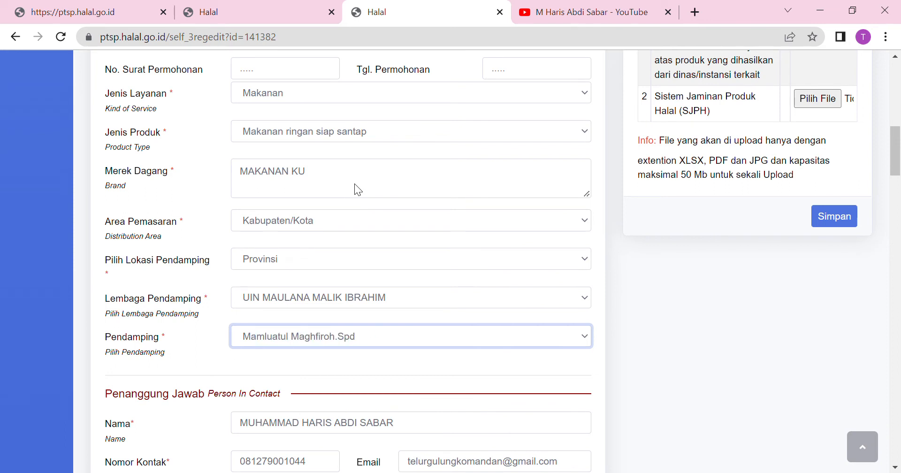
{"action": "key", "text": "Down"}
{"action": "key", "text": "Down"}
{"action": "key", "text": "Down"}
{"action": "key", "text": "Down"}
{"action": "key", "text": "Down"}
{"action": "key", "text": "Down"}
{"action": "key", "text": "Down"}
{"action": "key", "text": "Down"}
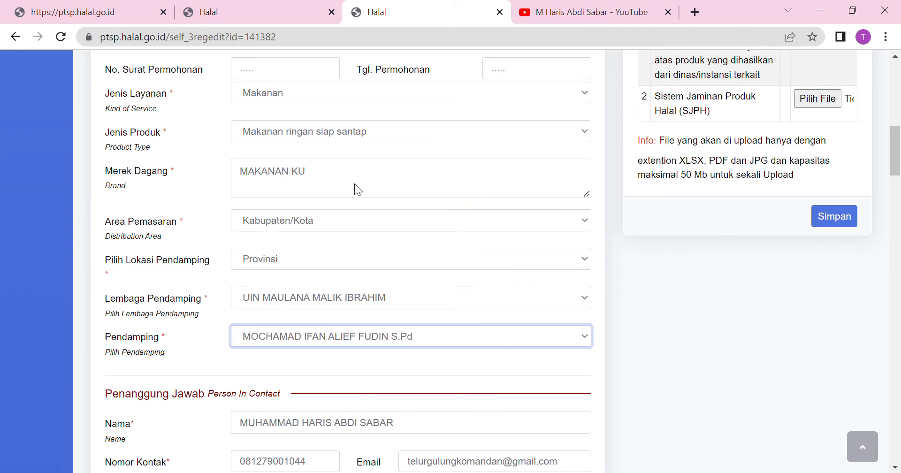
{"action": "key", "text": "Down"}
{"action": "key", "text": "Down"}
{"action": "key", "text": "Down"}
{"action": "key", "text": "Down"}
{"action": "key", "text": "Down"}
{"action": "key", "text": "Down"}
{"action": "key", "text": "Down"}
{"action": "key", "text": "Down"}
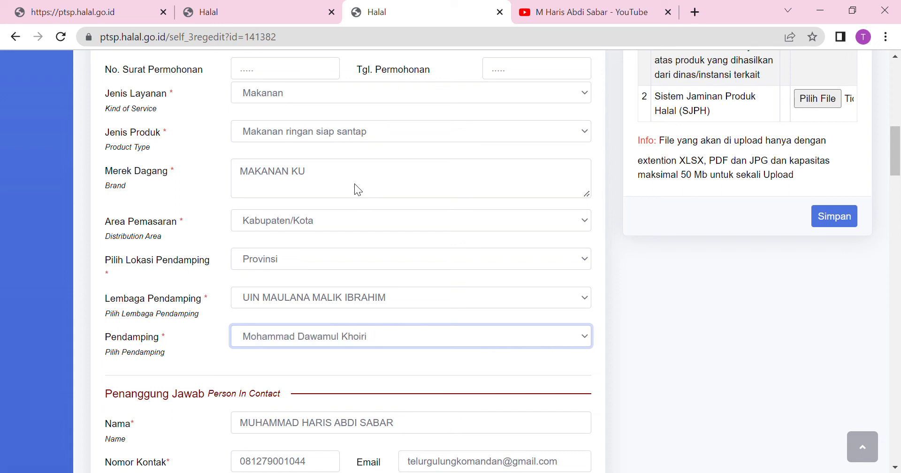
{"action": "key", "text": "Down"}
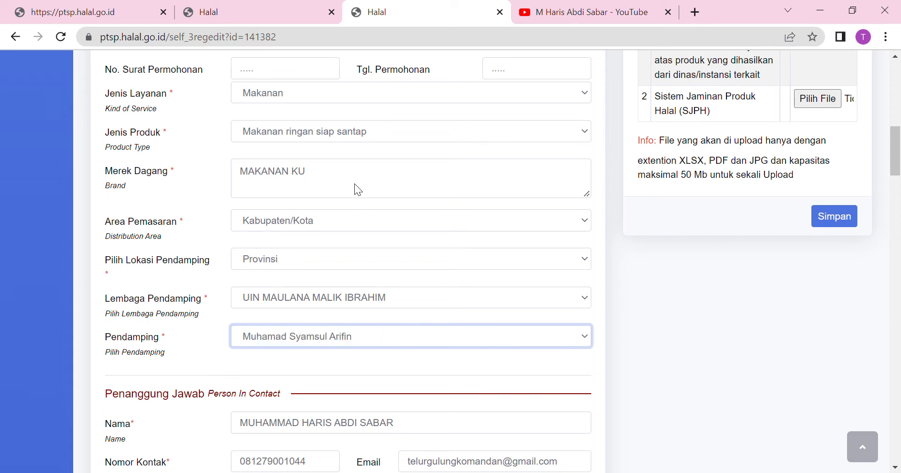
{"action": "key", "text": "Down"}
{"action": "key", "text": "Down"}
{"action": "key", "text": "Down"}
{"action": "key", "text": "Down"}
{"action": "key", "text": "Down"}
{"action": "key", "text": "Down"}
{"action": "key", "text": "Down"}
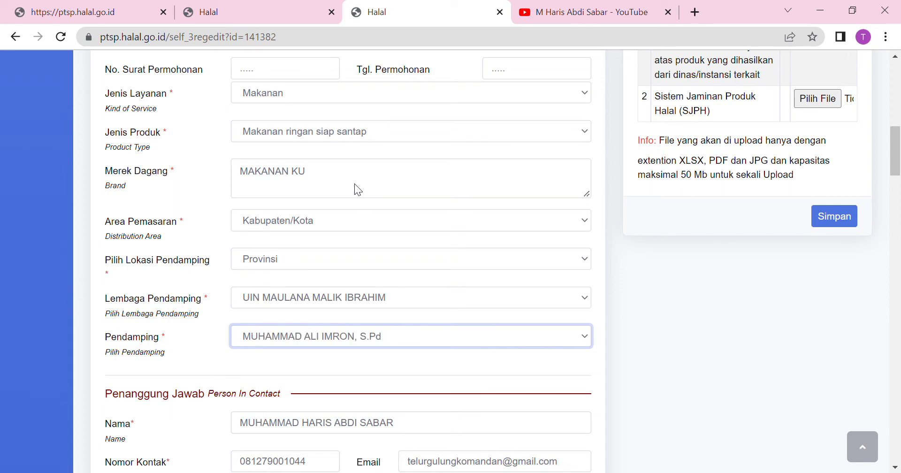
{"action": "key", "text": "Down"}
{"action": "key", "text": "Down"}
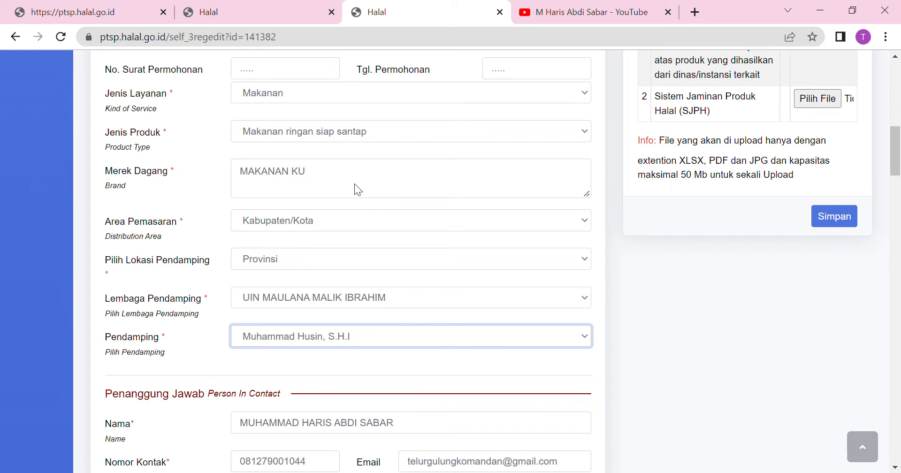
{"action": "key", "text": "Up"}
{"action": "key", "text": "Down"}
{"action": "key", "text": "Down"}
{"action": "key", "text": "Down"}
{"action": "key", "text": "Up"}
{"action": "key", "text": "Up"}
{"action": "key", "text": "Up"}
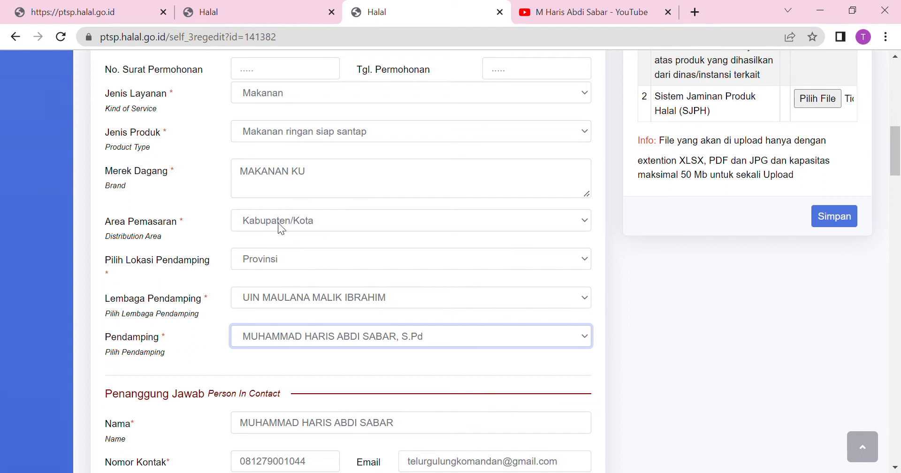
{"action": "left_click", "coordinate": [264, 262]}
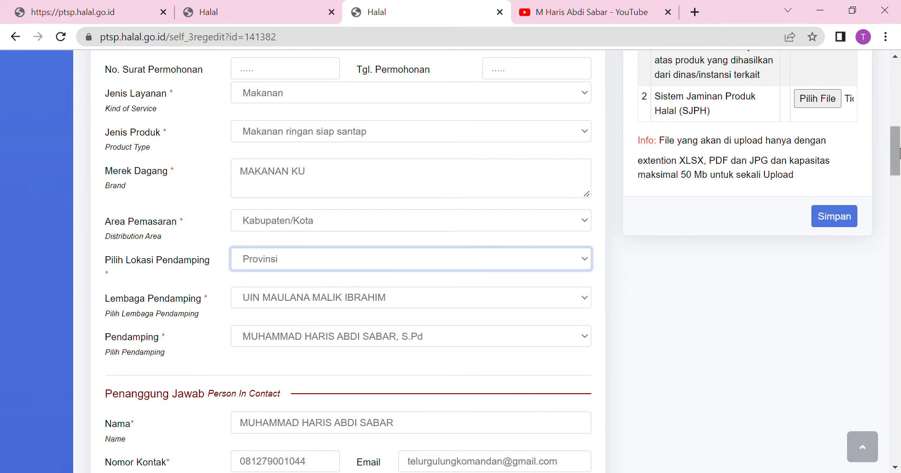
{"action": "scroll", "coordinate": [899, 177], "scroll_direction": "down", "scroll_amount": 2}
{"action": "scroll", "coordinate": [899, 159], "scroll_direction": "down", "scroll_amount": 2}
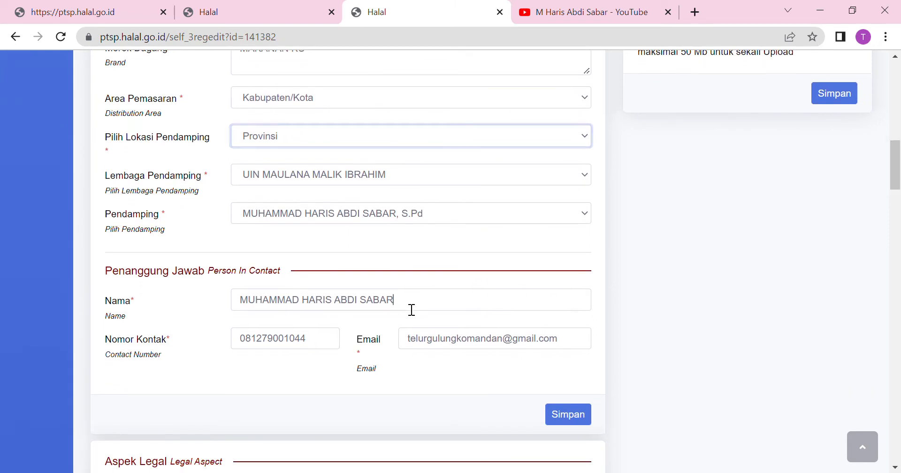
{"action": "left_click_drag", "start_coordinate": [410, 306], "coordinate": [205, 308]}
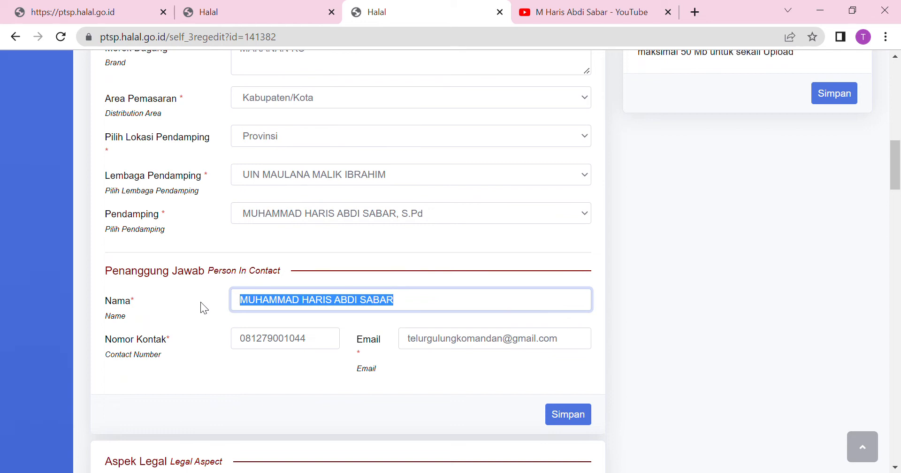
{"action": "left_click", "coordinate": [274, 346]}
{"action": "left_click", "coordinate": [437, 346]}
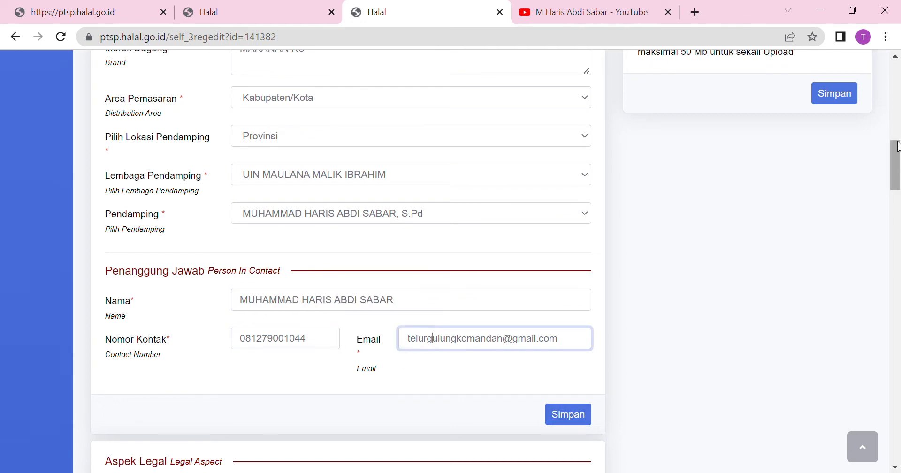
{"action": "left_click_drag", "start_coordinate": [897, 152], "coordinate": [896, 182]}
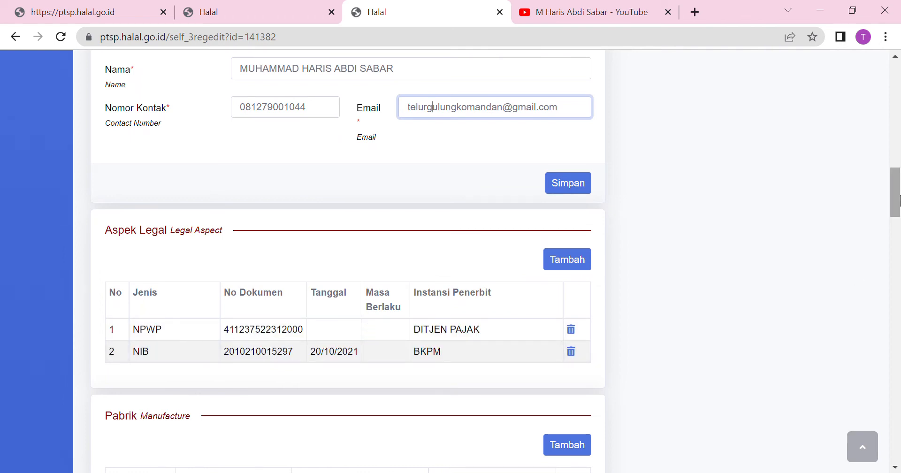
Open and close the empty Tambah Pabrik and Outlet windows, then scroll to Daftar Nama Bahan.
{"action": "scroll", "coordinate": [899, 197], "scroll_direction": "down", "scroll_amount": 4}
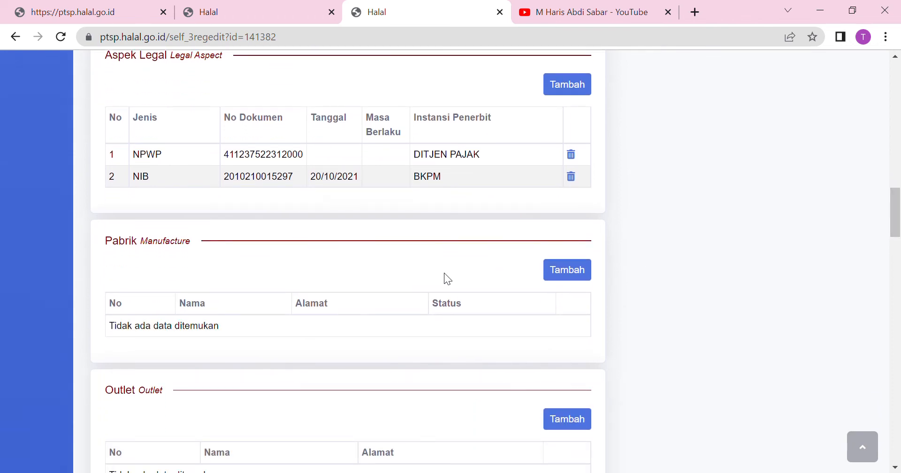
{"action": "left_click", "coordinate": [566, 281]}
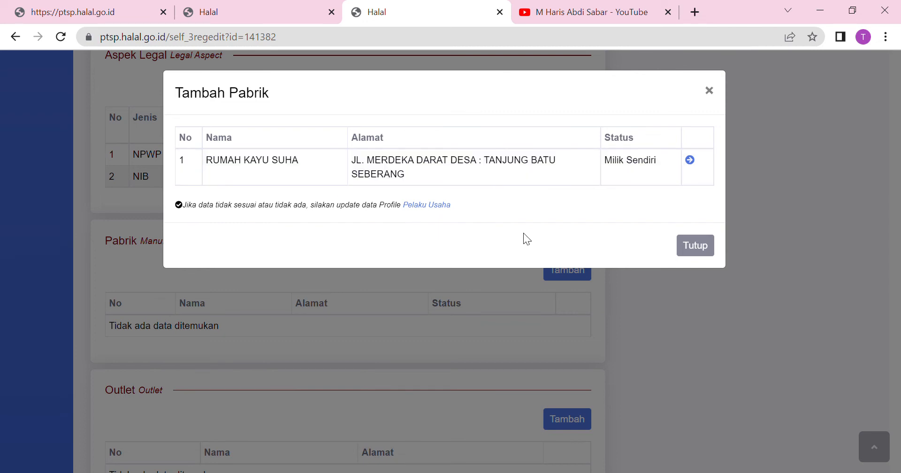
{"action": "left_click", "coordinate": [705, 245]}
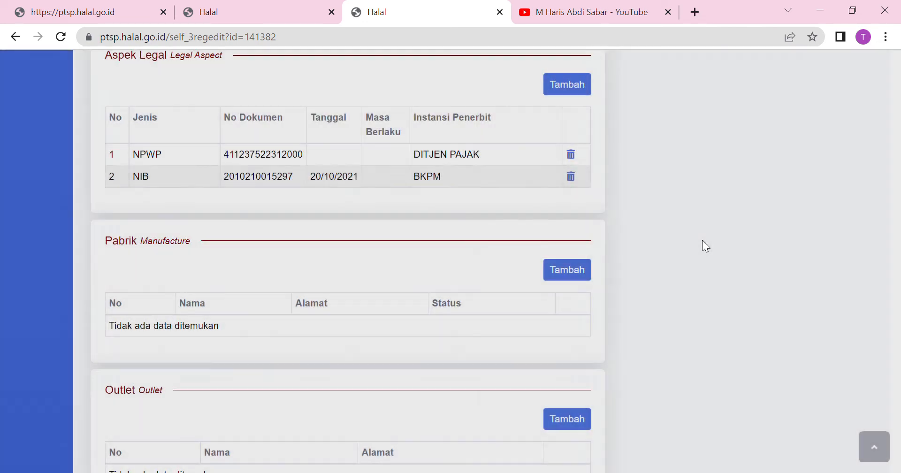
{"action": "left_click_drag", "start_coordinate": [897, 223], "coordinate": [898, 248]}
{"action": "left_click", "coordinate": [574, 251]}
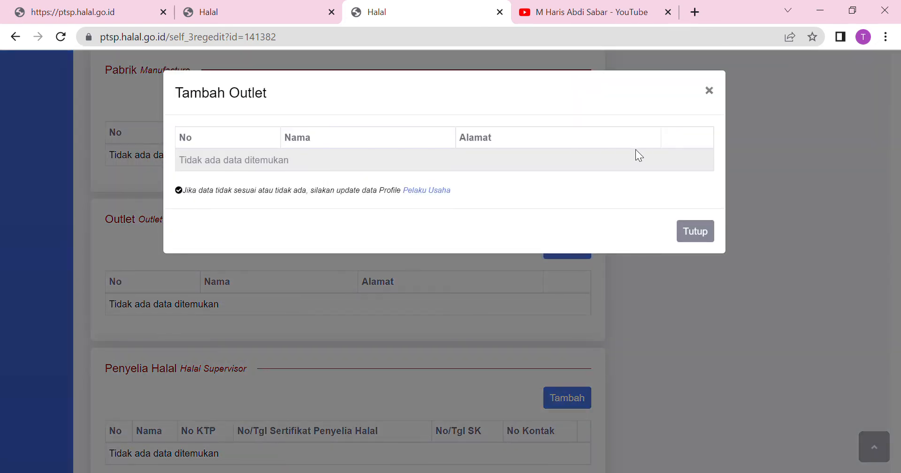
{"action": "left_click", "coordinate": [702, 237]}
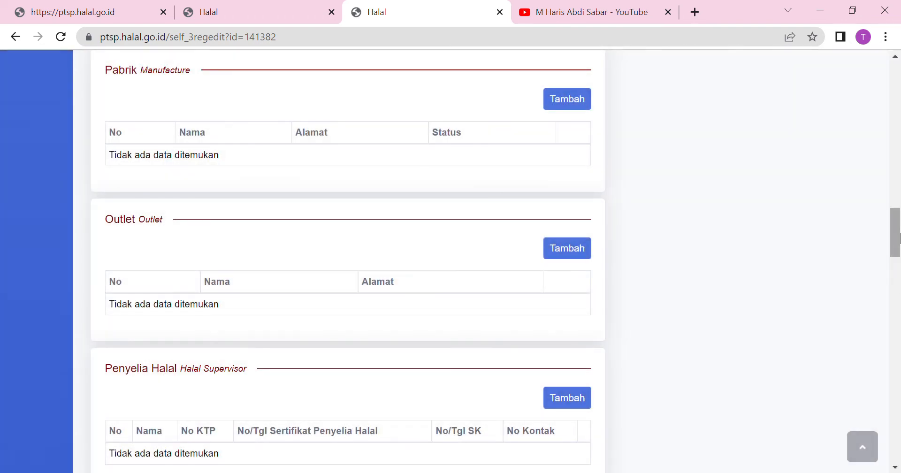
{"action": "left_click_drag", "start_coordinate": [899, 238], "coordinate": [898, 282]}
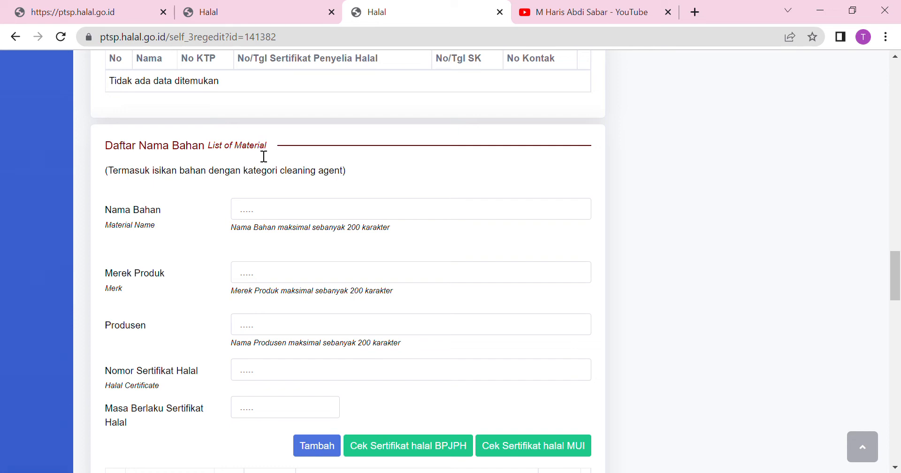
Enter TELUR as the material name, leave the other material fields blank, and add it to Daftar Nama Bahan.
{"action": "left_click", "coordinate": [256, 212]}
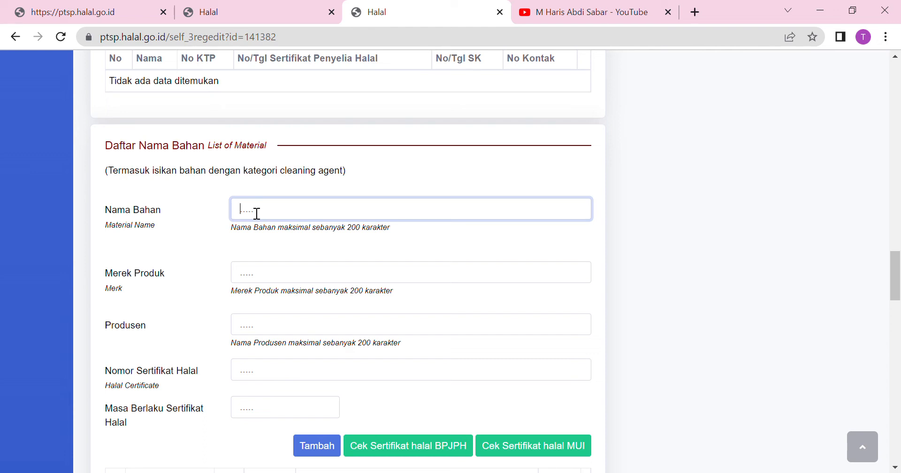
{"action": "type", "text": "TELUR"}
{"action": "left_click", "coordinate": [284, 279]}
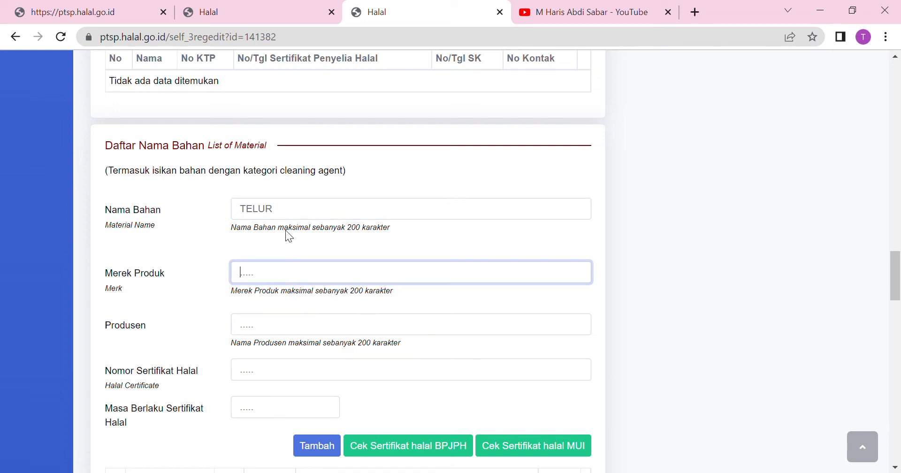
{"action": "left_click", "coordinate": [290, 214]}
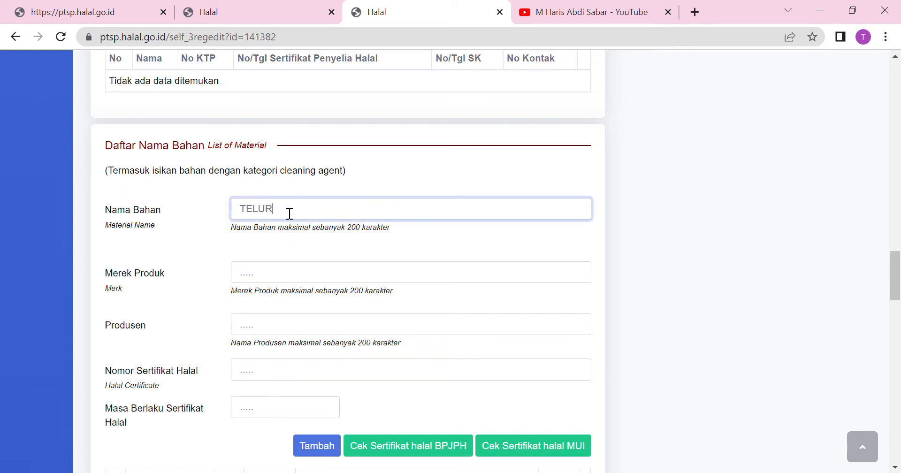
{"action": "left_click", "coordinate": [264, 278]}
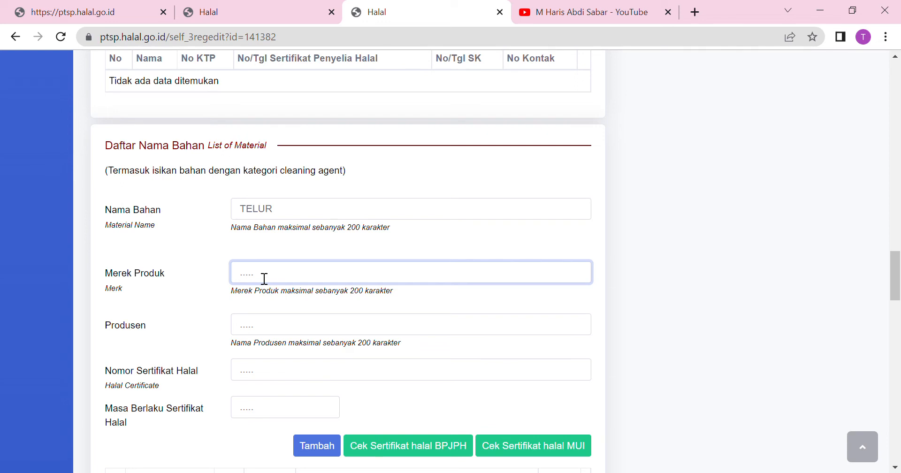
{"action": "left_click", "coordinate": [259, 332]}
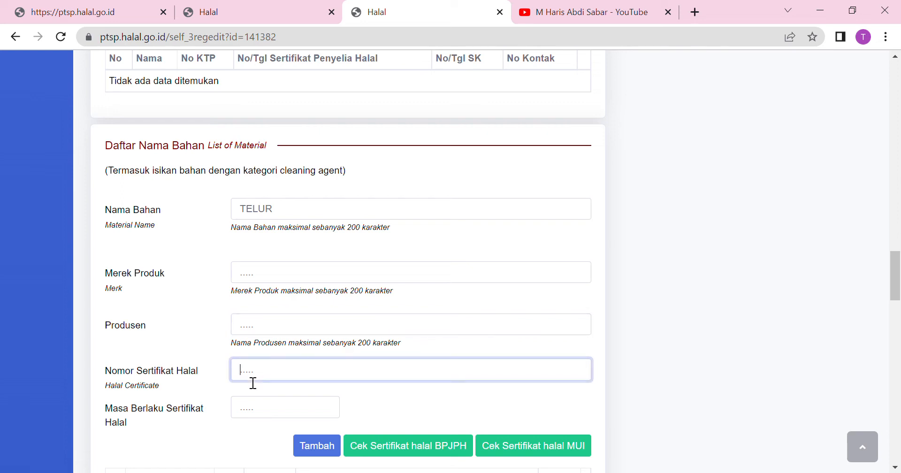
{"action": "left_click", "coordinate": [252, 417]}
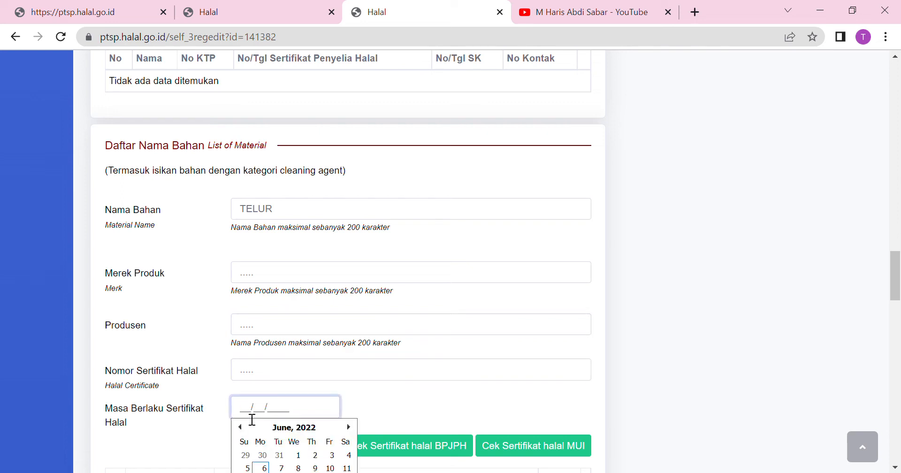
{"action": "left_click", "coordinate": [407, 398]}
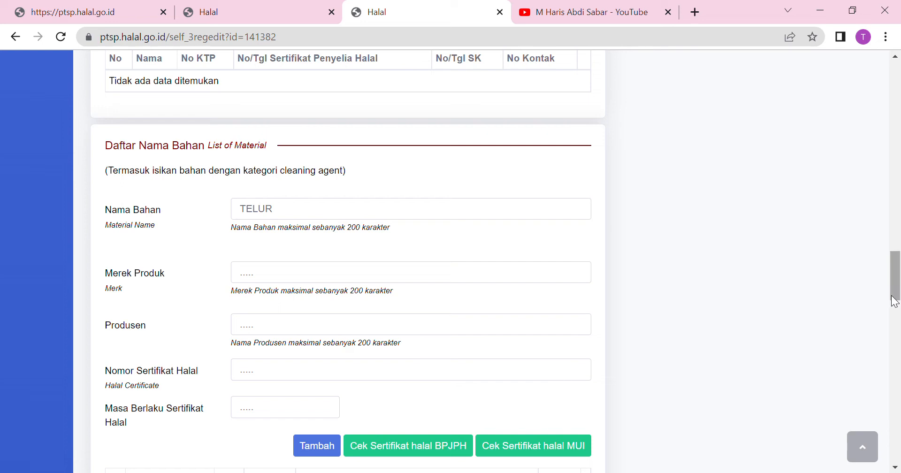
{"action": "scroll", "coordinate": [894, 301], "scroll_direction": "down", "scroll_amount": 2}
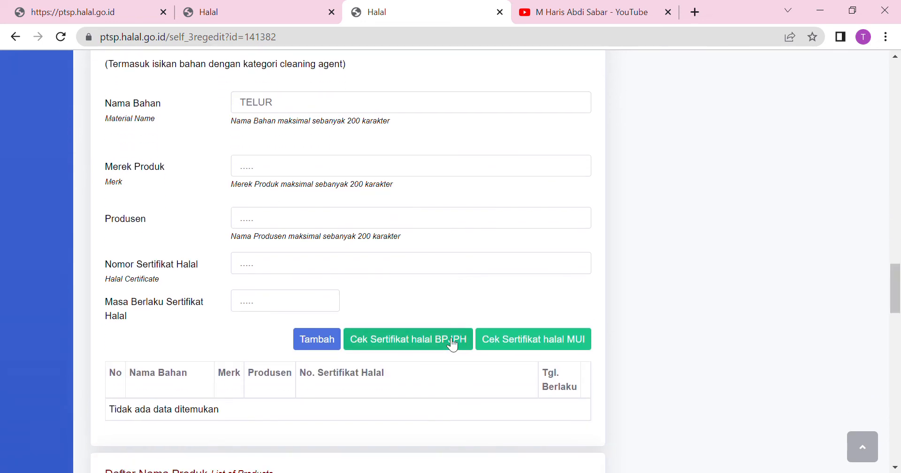
{"action": "left_click", "coordinate": [326, 346]}
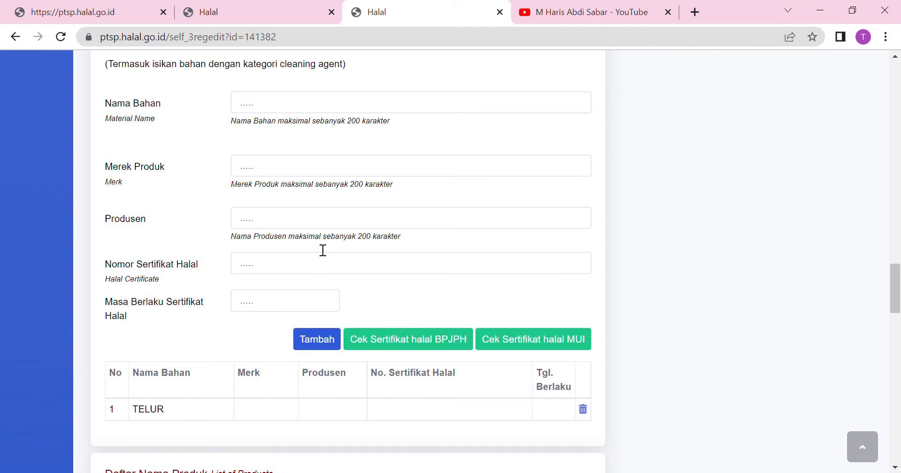
{"action": "left_click", "coordinate": [302, 111]}
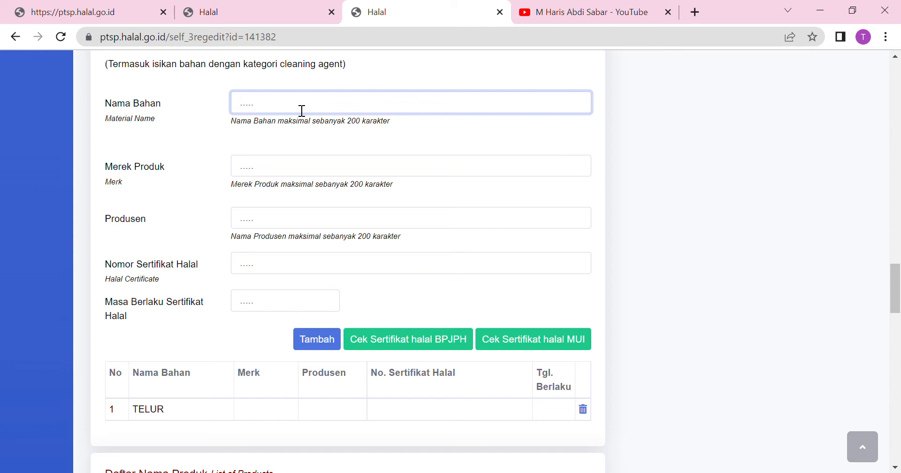
{"action": "type", "text": "ROYCO"}
{"action": "left_click", "coordinate": [287, 172]}
{"action": "type", "text": "ROYCO AYAM"}
{"action": "left_click", "coordinate": [285, 227]}
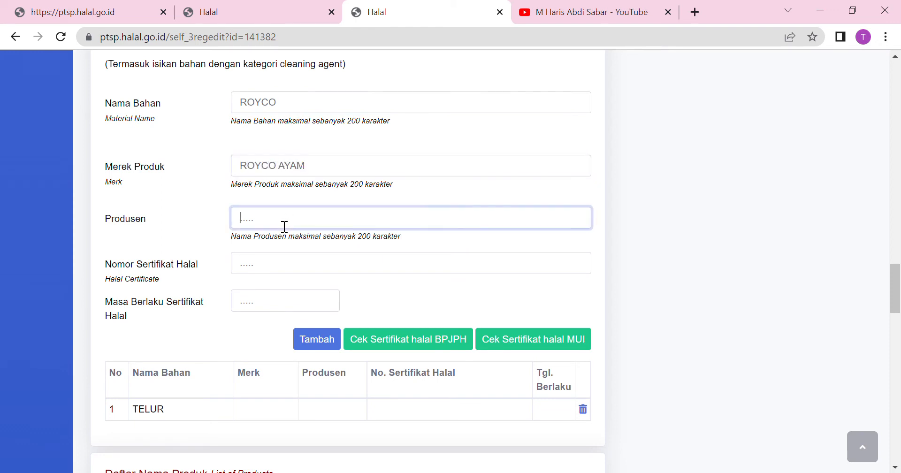
{"action": "type", "text": "PT NYA APA"}
{"action": "left_click", "coordinate": [280, 274]}
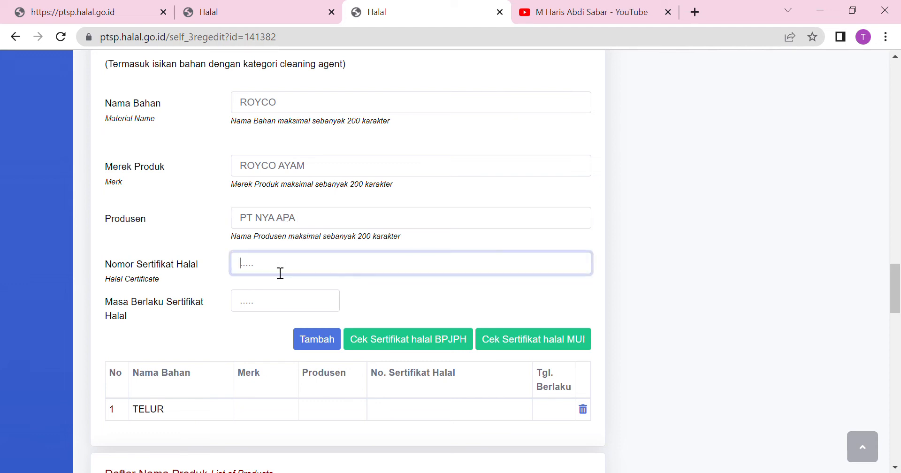
{"action": "type", "text": "111111222233333"}
{"action": "left_click", "coordinate": [270, 308]}
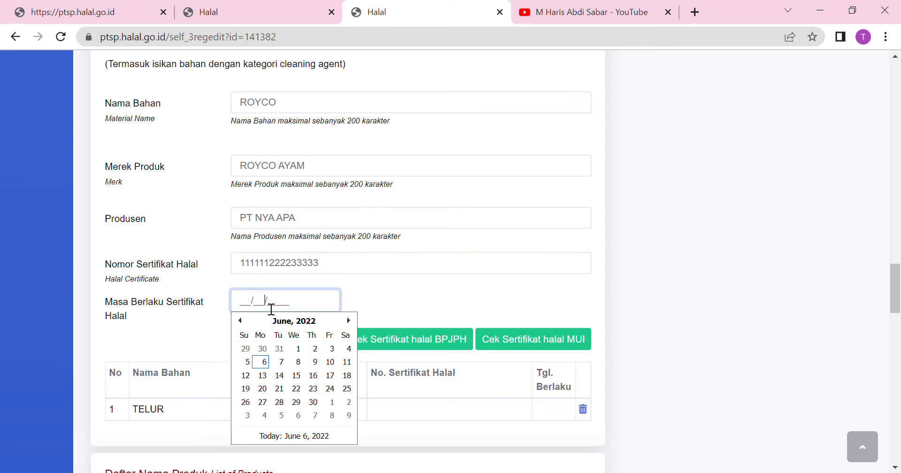
{"action": "left_click", "coordinate": [296, 362]}
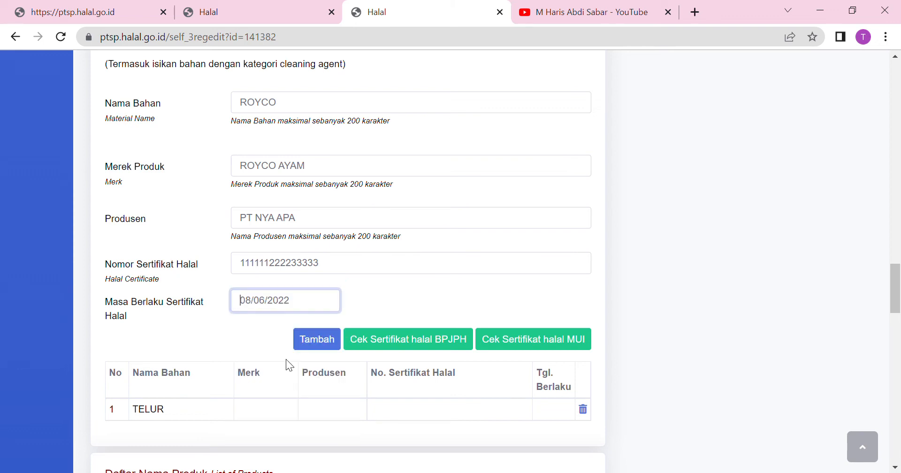
{"action": "left_click", "coordinate": [317, 343]}
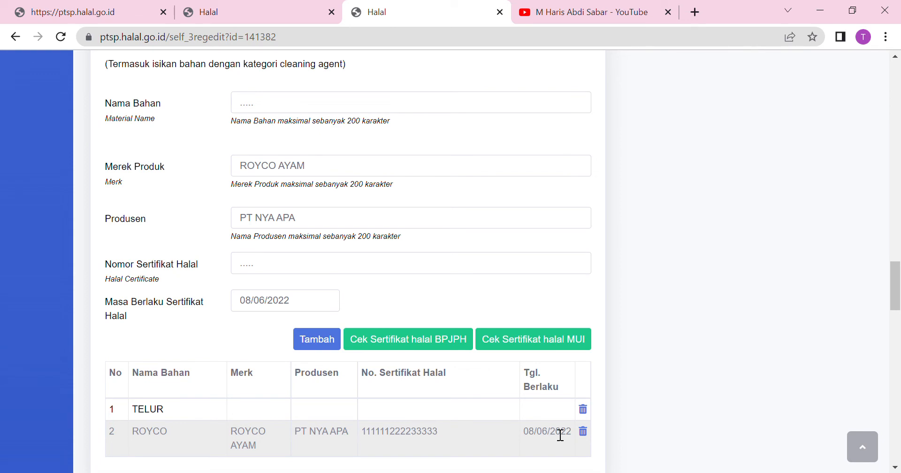
{"action": "left_click_drag", "start_coordinate": [895, 288], "coordinate": [899, 328]}
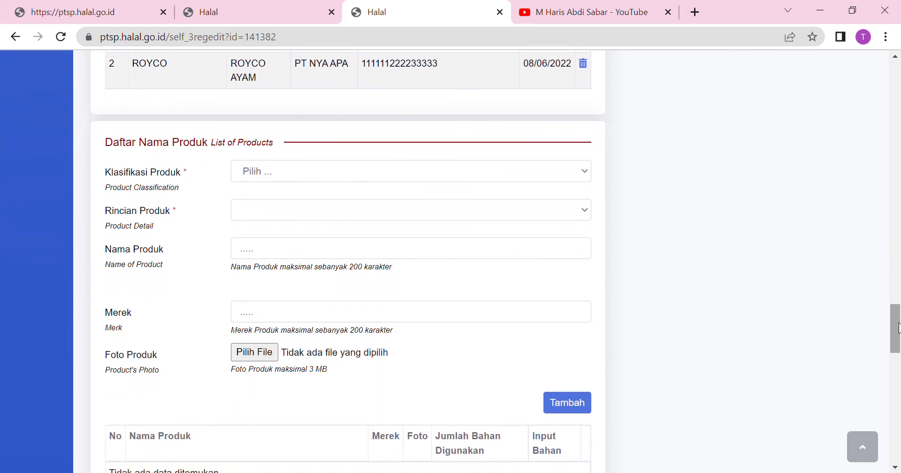
Choose the potato, tuber and cereal-based food classification and browse the Rincian Produk options.
{"action": "left_click", "coordinate": [381, 170]}
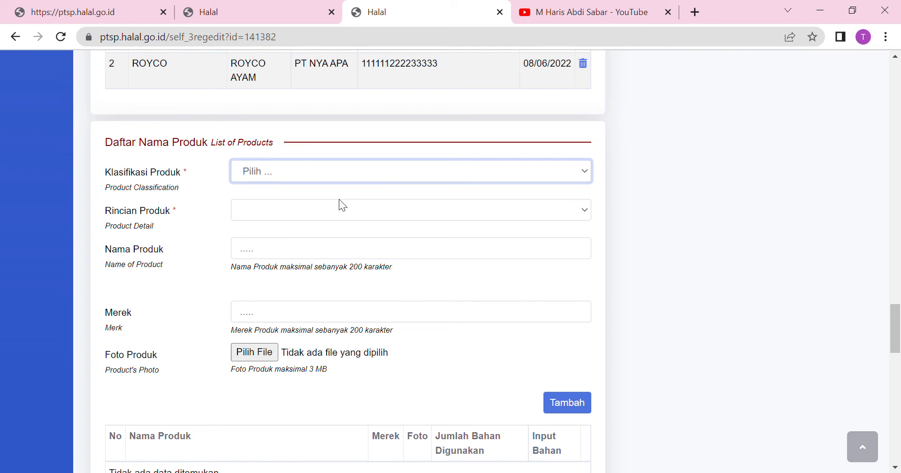
{"action": "key", "text": "Down"}
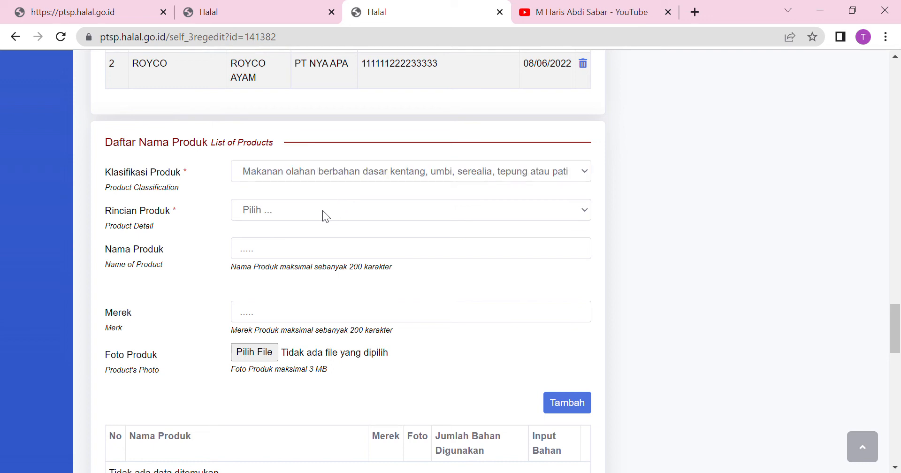
{"action": "left_click", "coordinate": [323, 210]}
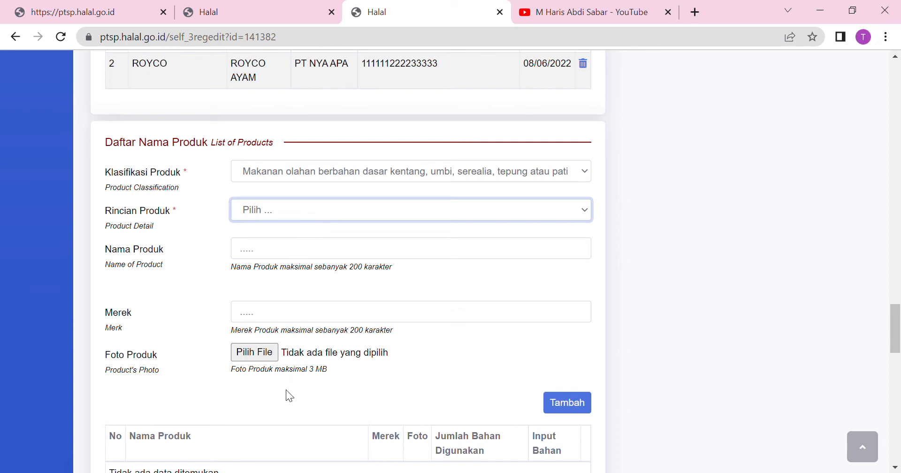
{"action": "key", "text": "Down"}
{"action": "key", "text": "Down"}
{"action": "key", "text": "Down"}
{"action": "key", "text": "Down"}
{"action": "key", "text": "Down"}
{"action": "key", "text": "Down"}
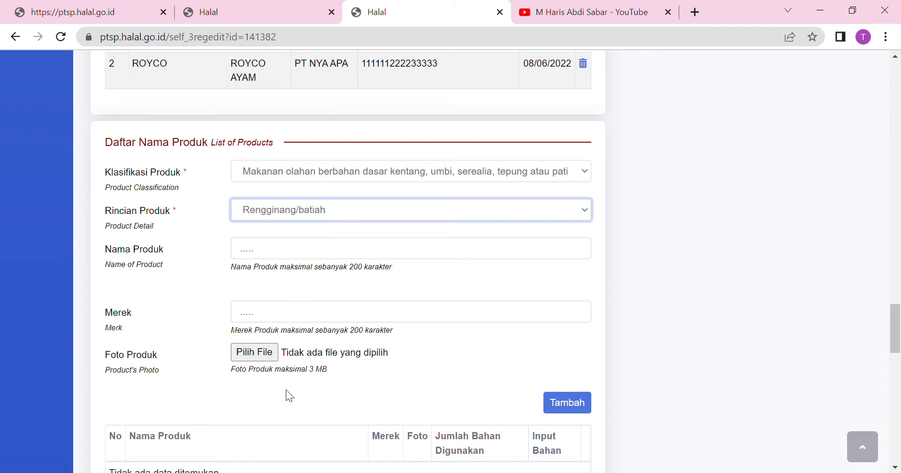
{"action": "key", "text": "Down"}
{"action": "key", "text": "Down"}
{"action": "key", "text": "Down"}
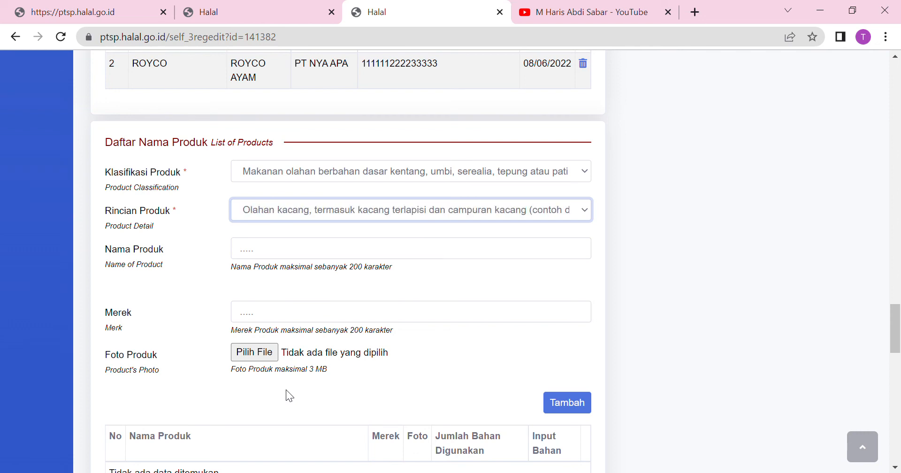
{"action": "key", "text": "Down"}
{"action": "key", "text": "Down"}
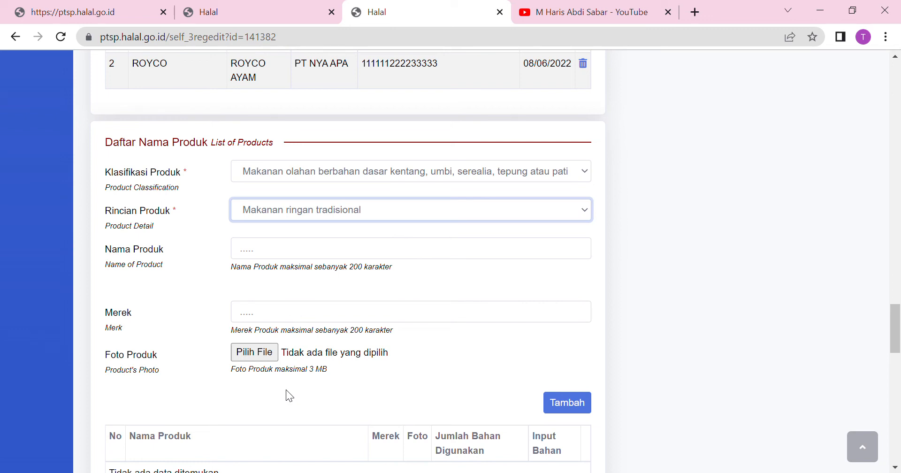
Settle on Makanan ringan tradisional as the Rincian Produk.
{"action": "key", "text": "Up"}
{"action": "key", "text": "Up"}
{"action": "key", "text": "Up"}
{"action": "key", "text": "Up"}
{"action": "key", "text": "Up"}
{"action": "key", "text": "Up"}
{"action": "key", "text": "Up"}
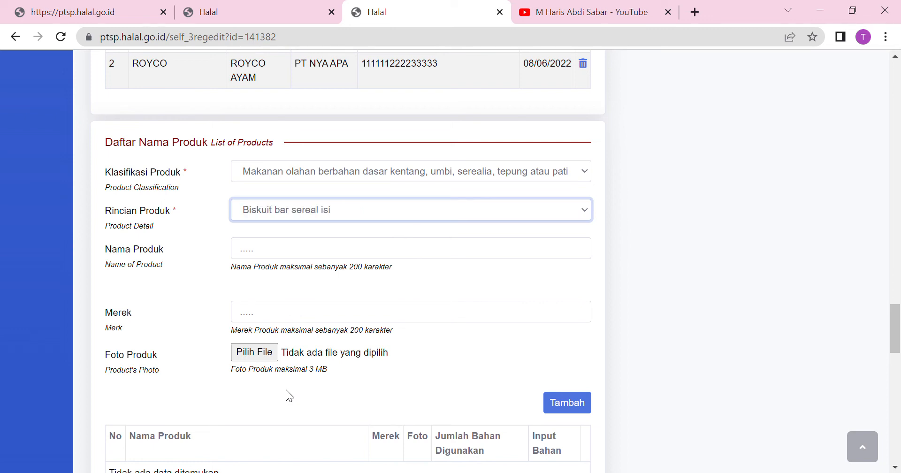
{"action": "key", "text": "Down"}
{"action": "key", "text": "Down"}
{"action": "key", "text": "Down"}
{"action": "key", "text": "Down"}
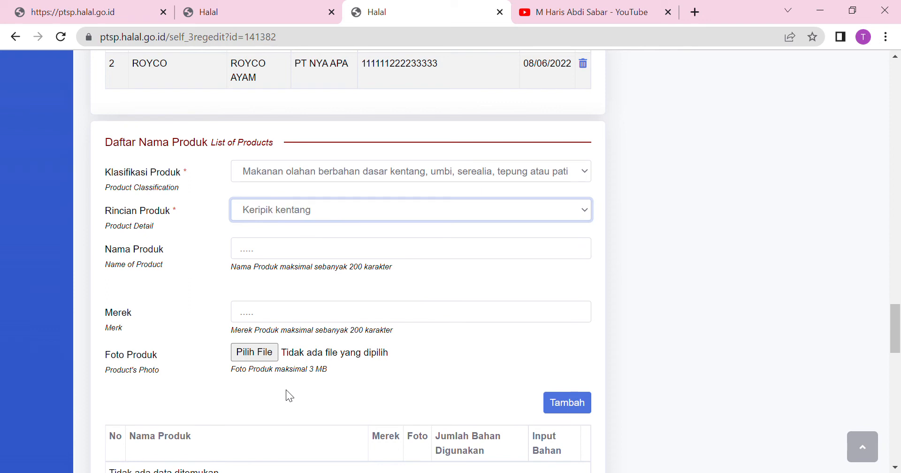
{"action": "key", "text": "Down"}
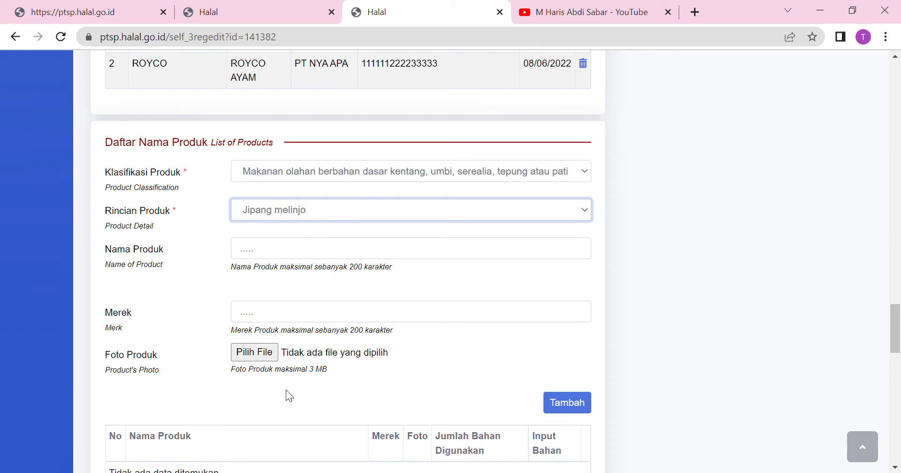
{"action": "key", "text": "Down"}
{"action": "key", "text": "Down"}
{"action": "key", "text": "Down"}
{"action": "key", "text": "Down"}
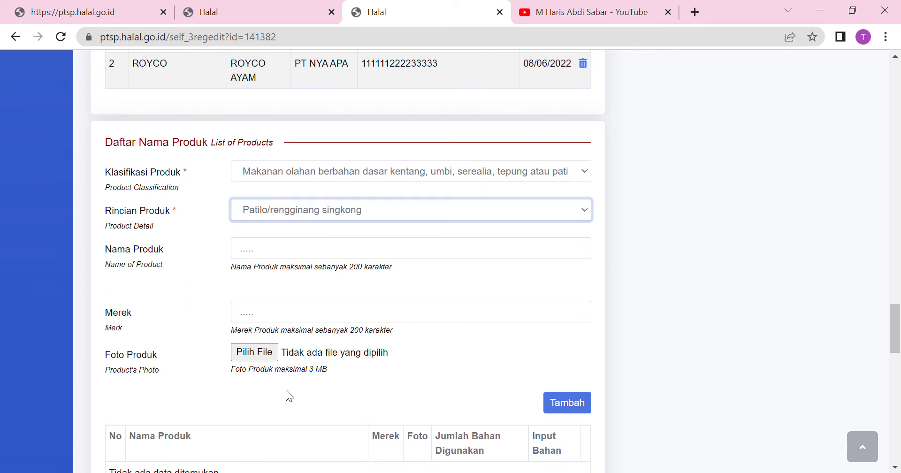
{"action": "key", "text": "Down"}
{"action": "key", "text": "Down"}
{"action": "key", "text": "Down"}
{"action": "key", "text": "Down"}
{"action": "key", "text": "Down"}
{"action": "key", "text": "Down"}
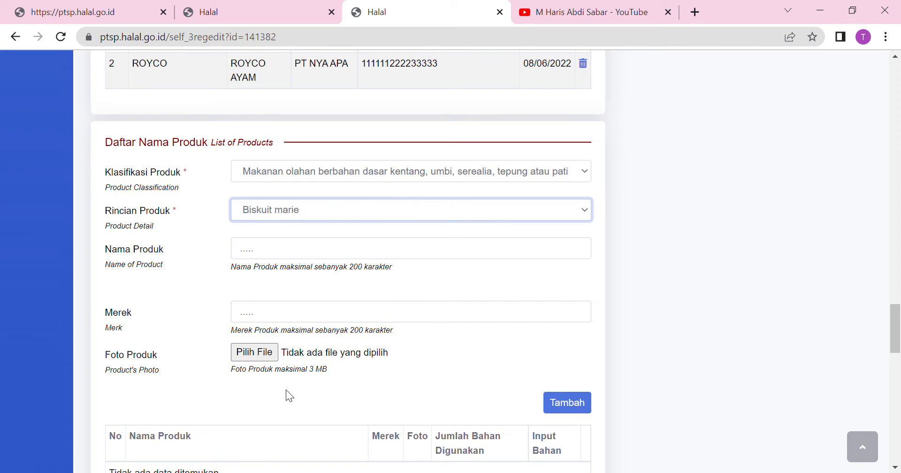
{"action": "key", "text": "Down"}
{"action": "key", "text": "Down"}
{"action": "key", "text": "Down"}
{"action": "key", "text": "Up"}
{"action": "key", "text": "Up"}
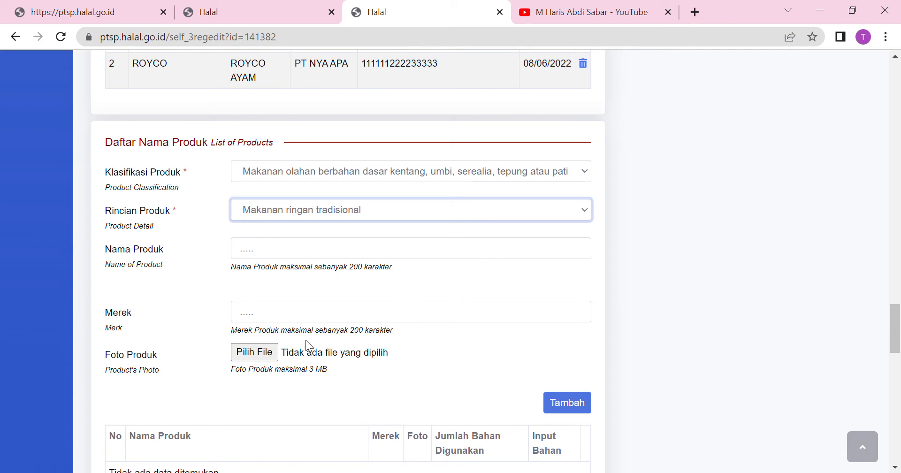
{"action": "left_click", "coordinate": [312, 257]}
Add product TELUR GULUNG AJA, brand TELU GULUNG LARIS, to the product list.
{"action": "type", "text": "TELUR GULUNG AJA"}
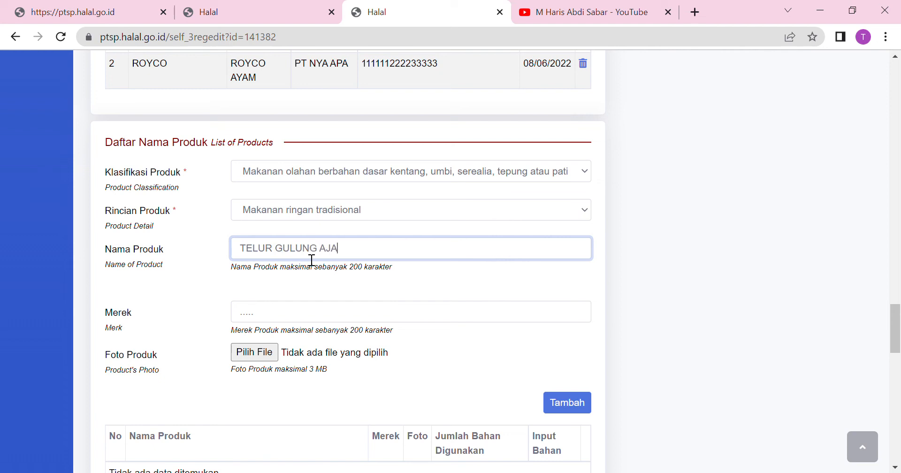
{"action": "left_click", "coordinate": [288, 322]}
{"action": "type", "text": "TELU GULUNG LARIS"}
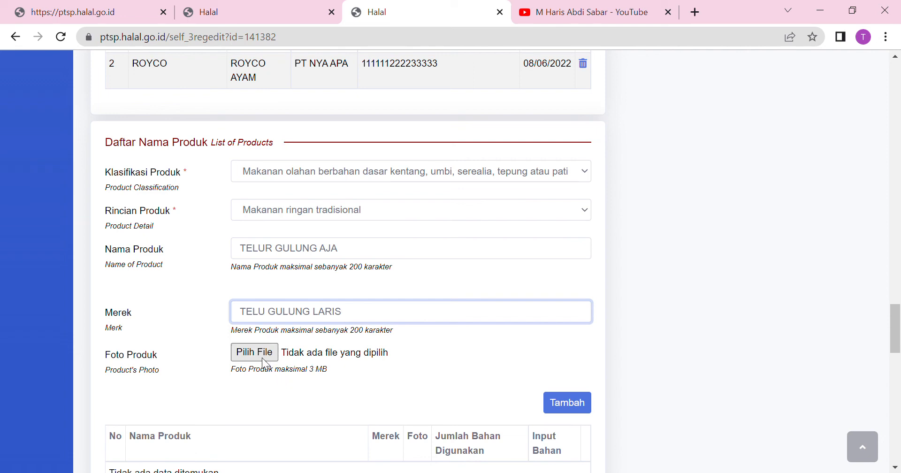
{"action": "left_click", "coordinate": [577, 410]}
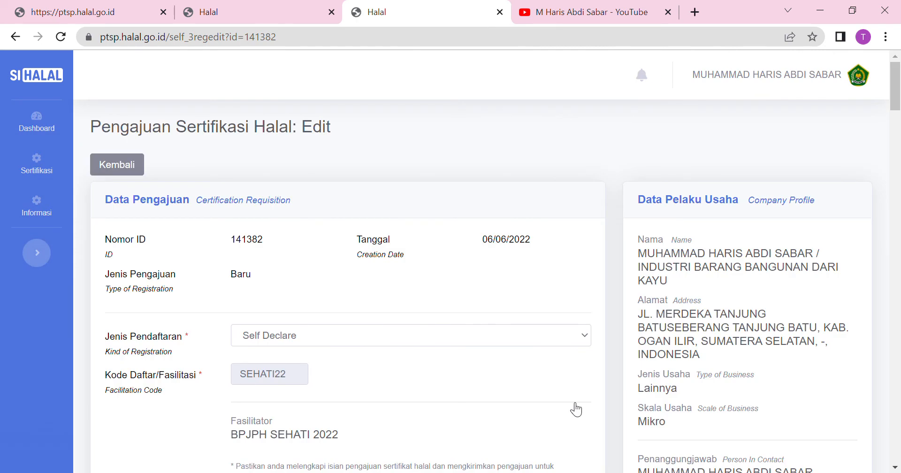
Write 'Penyiapan bahan - adonan - pengorengan - penyajian/pengemasan' in Proses Produksi and save it.
{"action": "left_click_drag", "start_coordinate": [894, 94], "coordinate": [850, 370]}
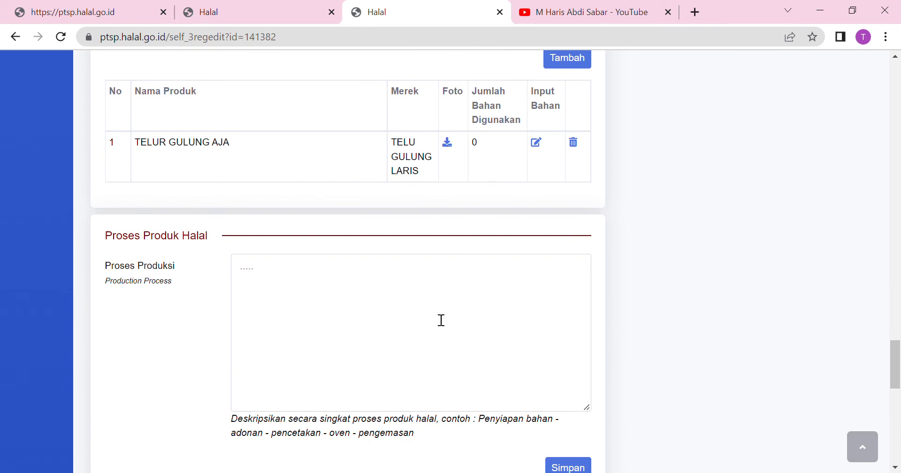
{"action": "left_click", "coordinate": [337, 276]}
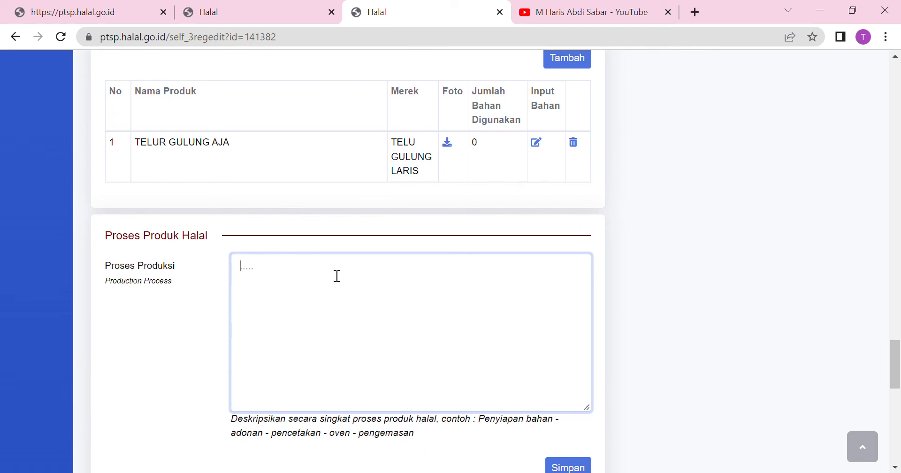
{"action": "type", "text": "Penyiapan bahan -"}
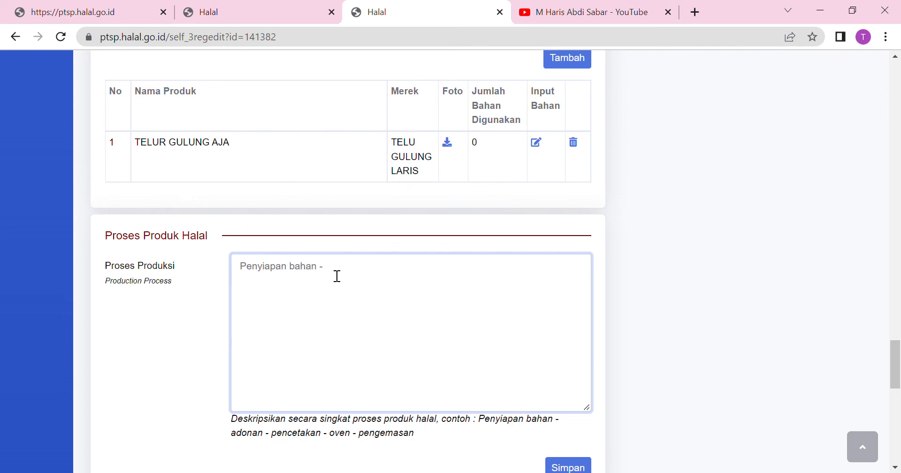
{"action": "type", "text": "adonan -"}
{"action": "type", "text": "pengorengan"}
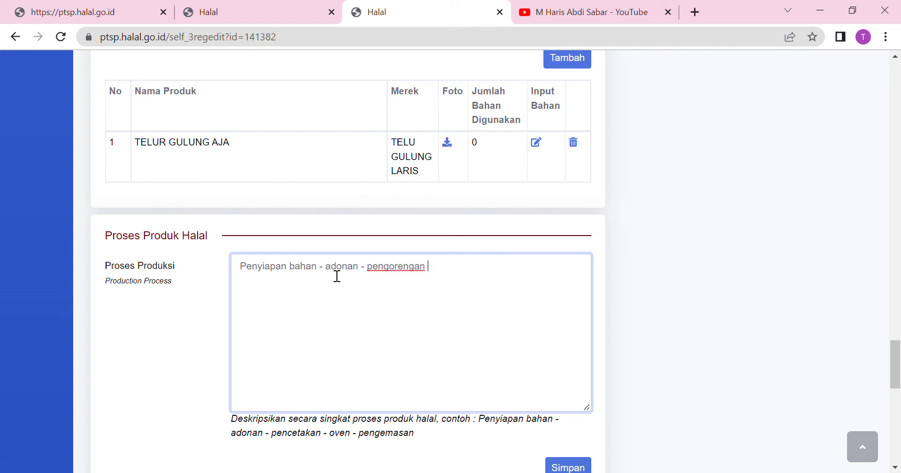
{"action": "type", "text": " - penyajian"}
{"action": "type", "text": "/pengemasan"}
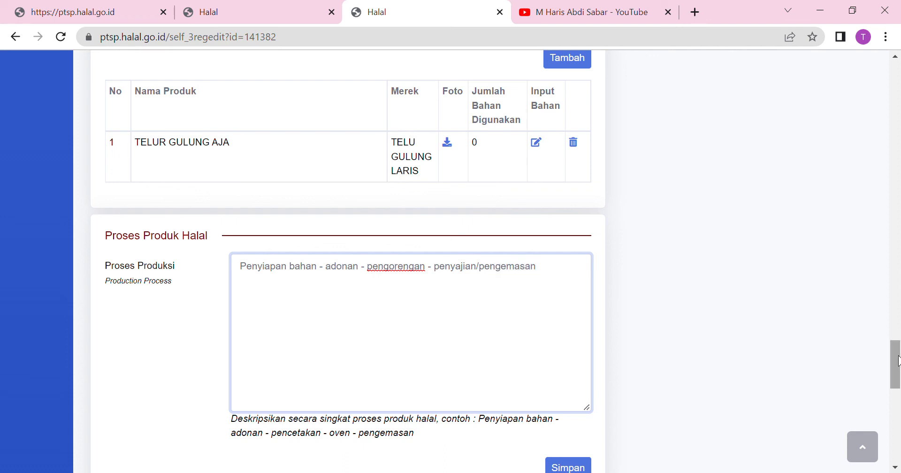
{"action": "left_click_drag", "start_coordinate": [895, 361], "coordinate": [899, 380]}
{"action": "left_click", "coordinate": [577, 309]}
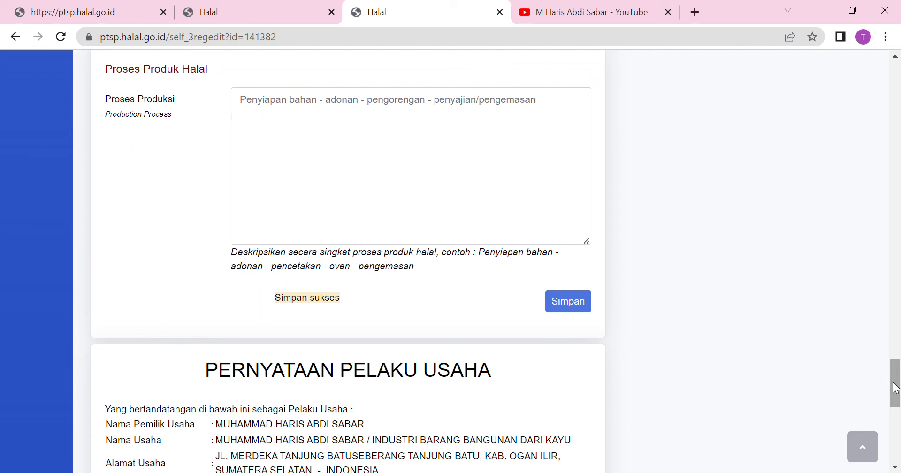
Agree to the PERNYATAAN PELAKU USAHA statement, confirming SETUJU twice.
{"action": "left_click_drag", "start_coordinate": [895, 387], "coordinate": [891, 444]}
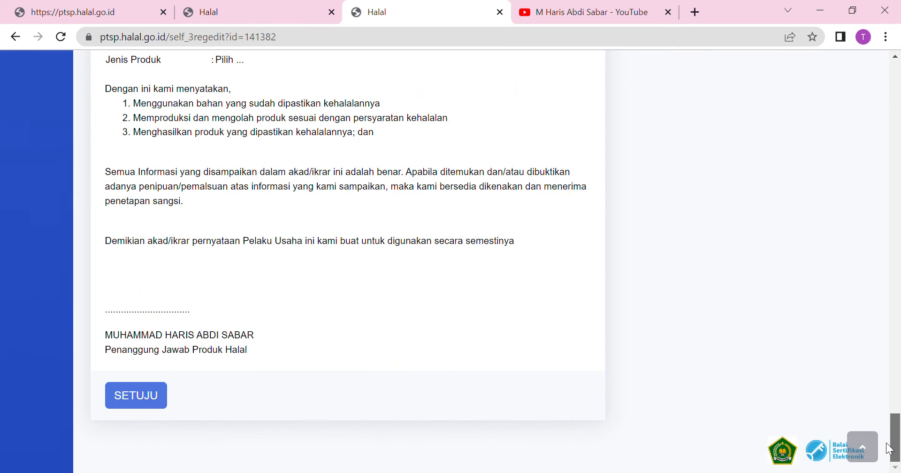
{"action": "left_click", "coordinate": [146, 399]}
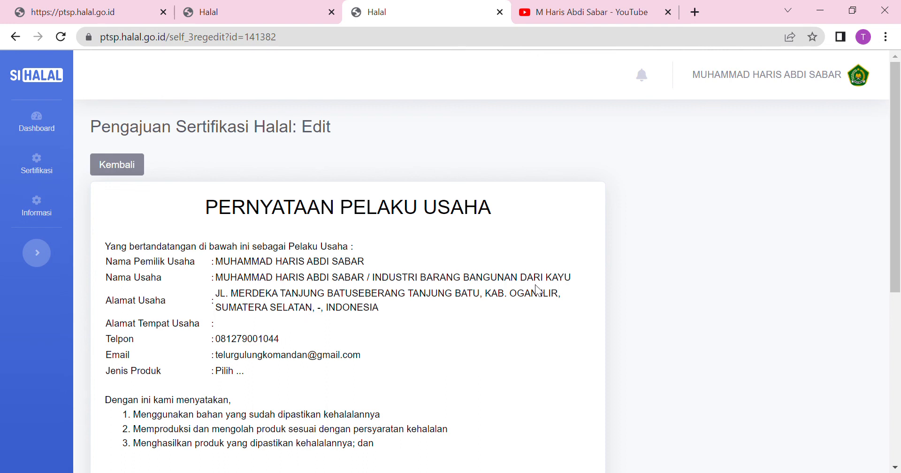
{"action": "left_click_drag", "start_coordinate": [898, 210], "coordinate": [889, 366]}
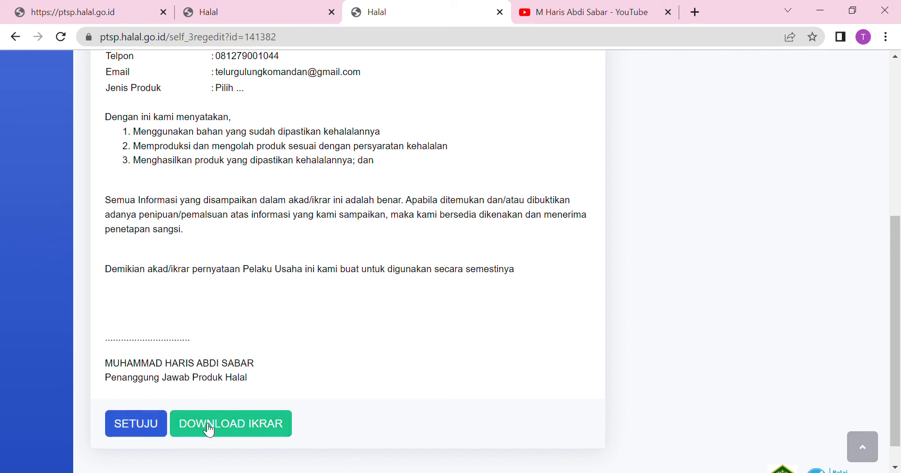
{"action": "left_click", "coordinate": [153, 425]}
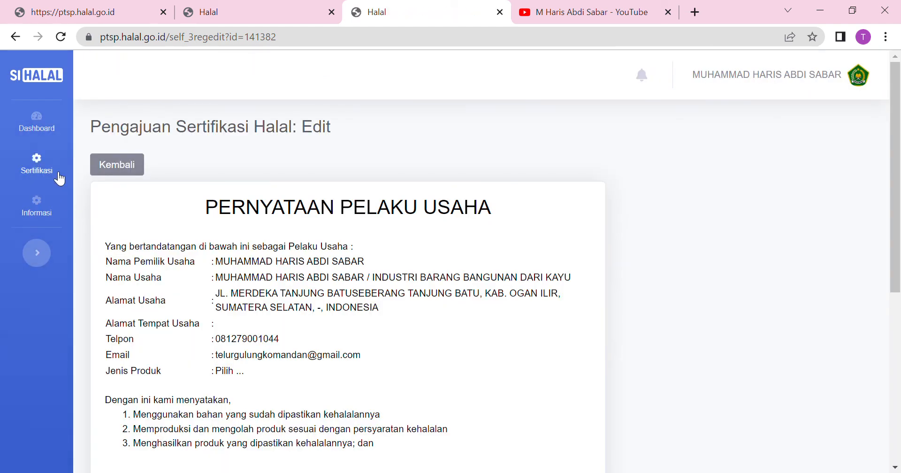
{"action": "left_click_drag", "start_coordinate": [897, 166], "coordinate": [897, 108]}
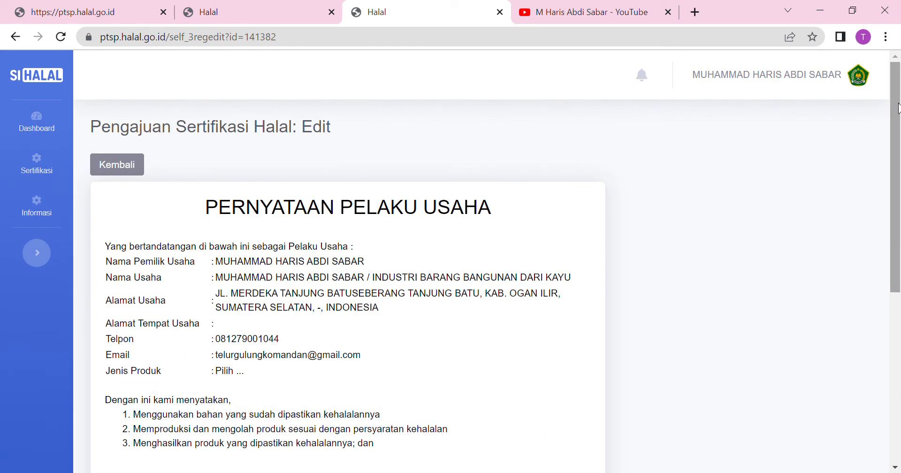
{"action": "left_click", "coordinate": [105, 166]}
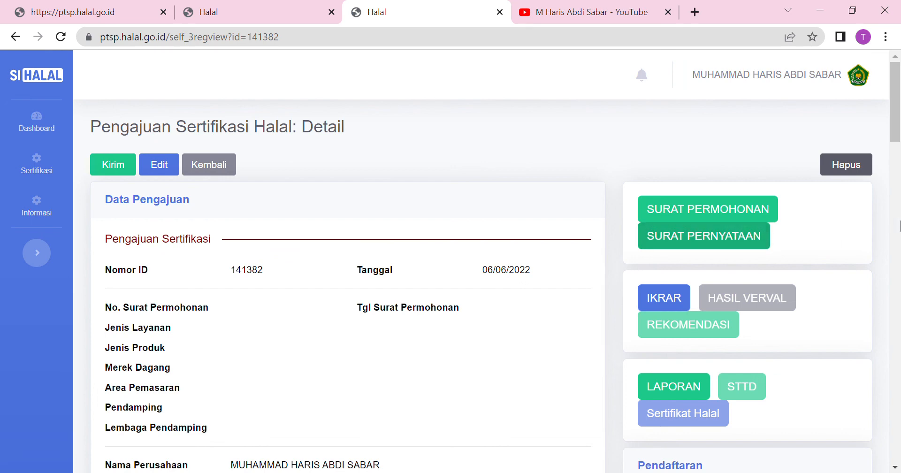
{"action": "left_click_drag", "start_coordinate": [898, 113], "coordinate": [899, 94]}
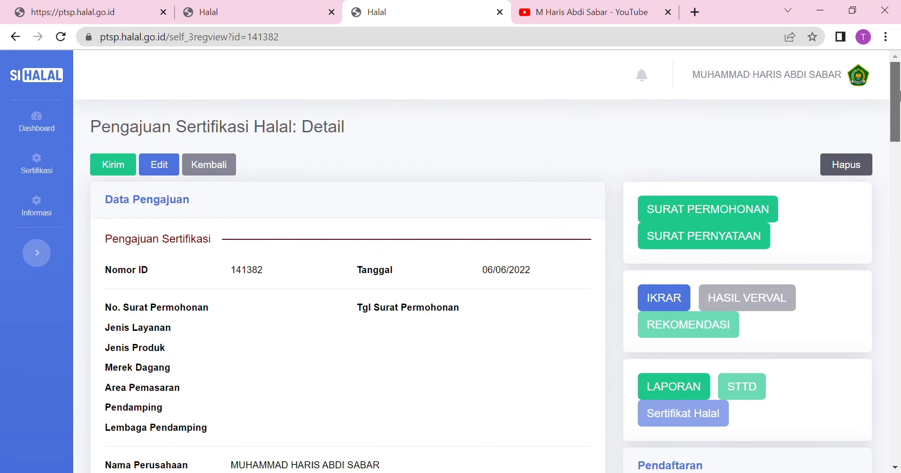
{"action": "left_click", "coordinate": [165, 160]}
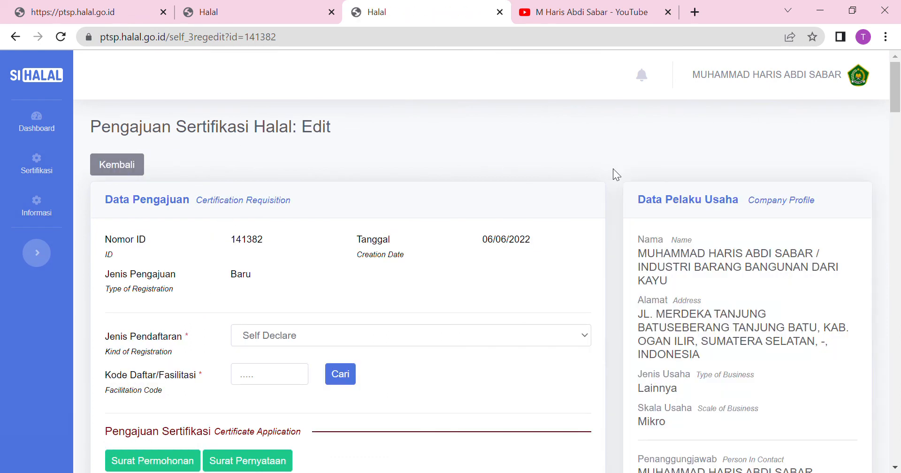
{"action": "left_click", "coordinate": [899, 134]}
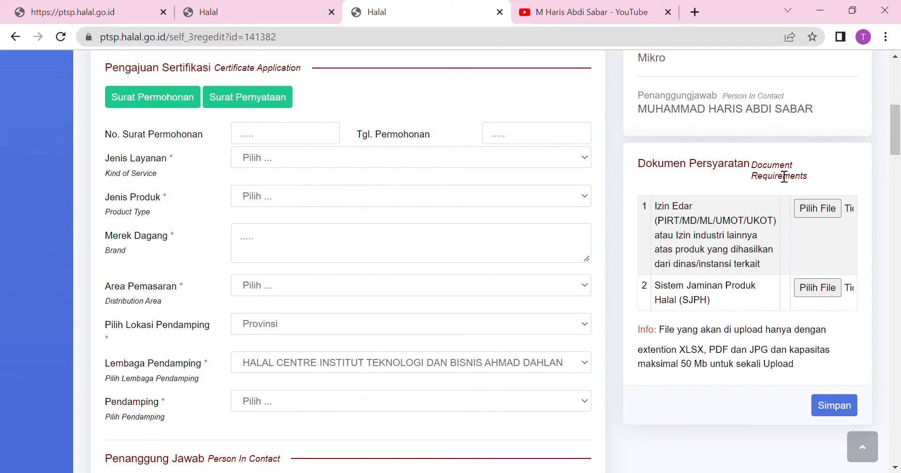
{"action": "left_click_drag", "start_coordinate": [896, 143], "coordinate": [895, 469]}
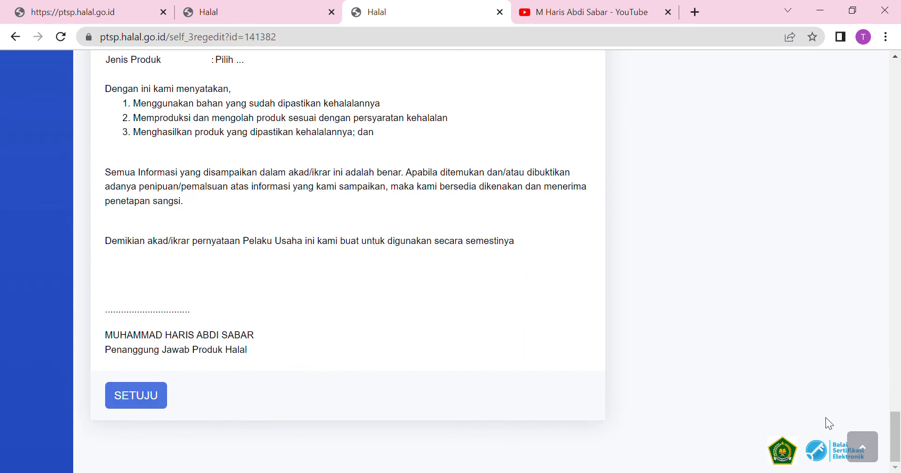
{"action": "left_click_drag", "start_coordinate": [895, 436], "coordinate": [898, 45]}
{"action": "left_click_drag", "start_coordinate": [896, 87], "coordinate": [897, 139]}
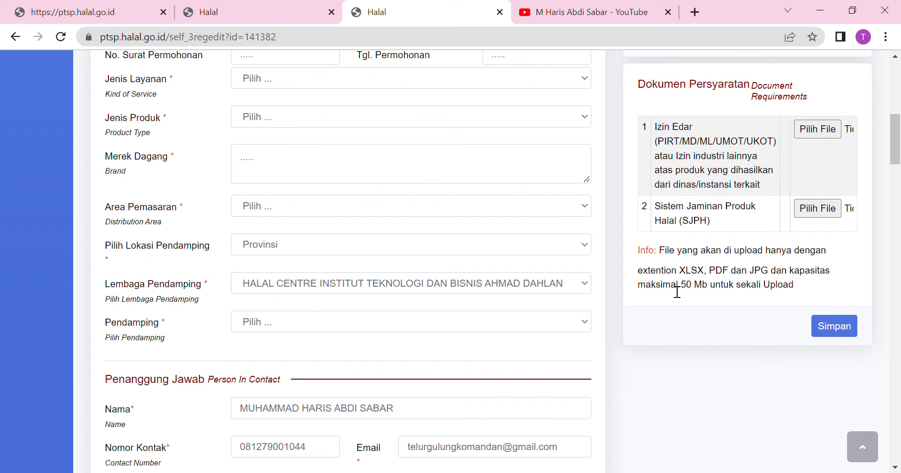
{"action": "left_click", "coordinate": [825, 328]}
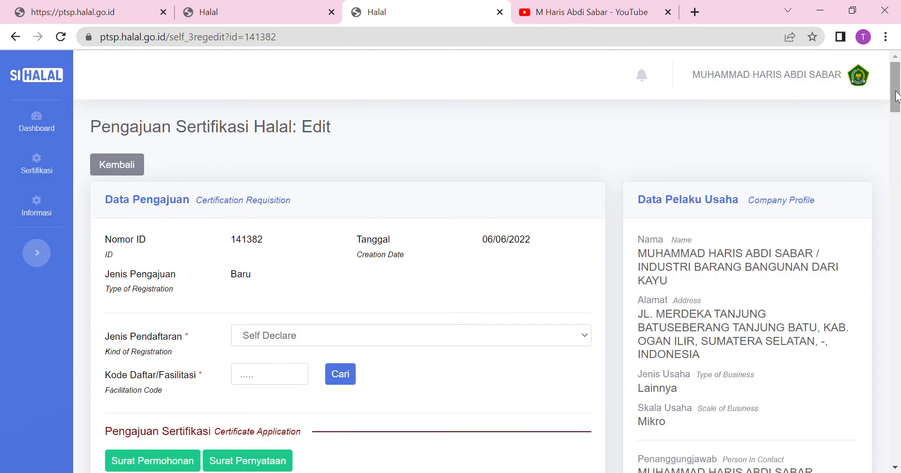
{"action": "mouse_move", "coordinate": [896, 96]}
{"action": "left_mouse_down"}
{"action": "mouse_move", "coordinate": [895, 446]}
{"action": "mouse_move", "coordinate": [896, 94]}
{"action": "left_mouse_up"}
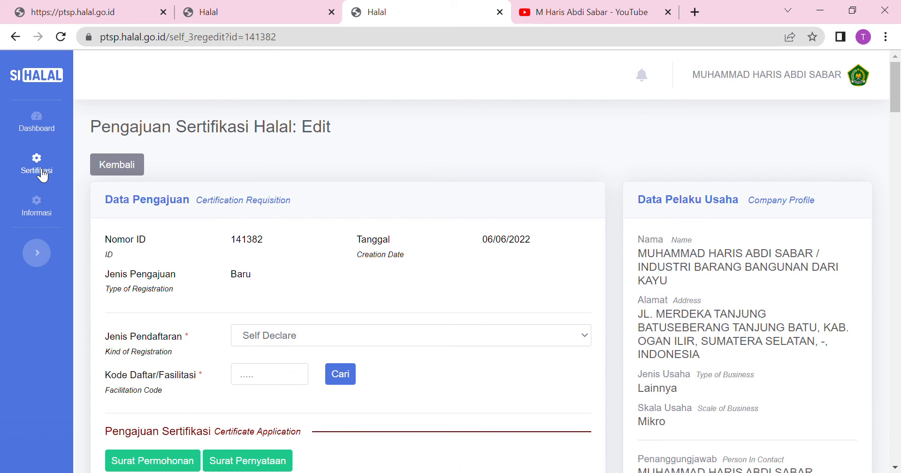
Go to Status Permohonan under the Sertifikasi sidebar menu.
{"action": "left_click", "coordinate": [43, 176]}
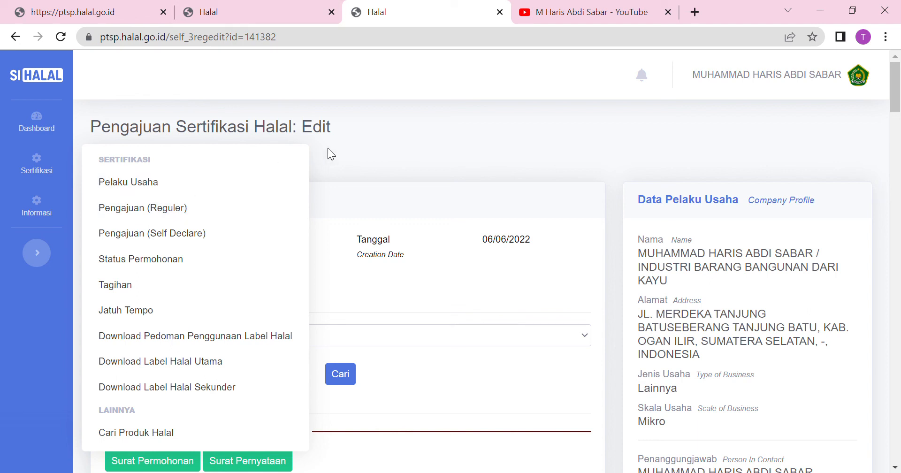
{"action": "left_click", "coordinate": [144, 265]}
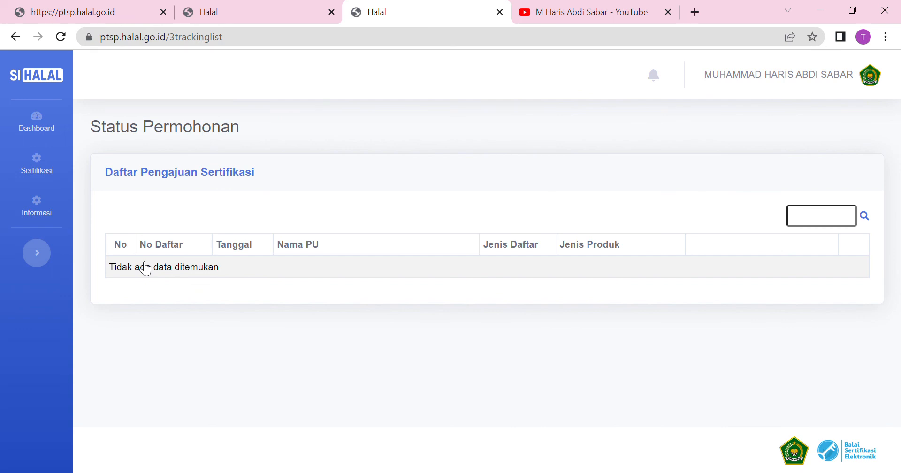